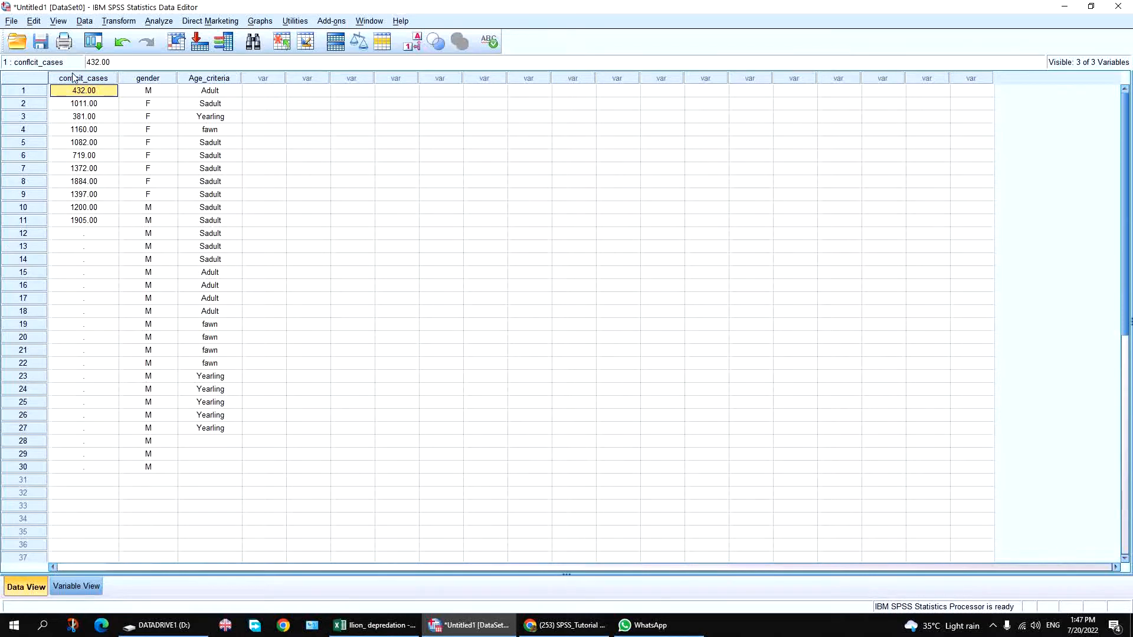
# Drag-select the conflcit_cases values from the first cell down to row 11.
pyautogui.click(116, 118)
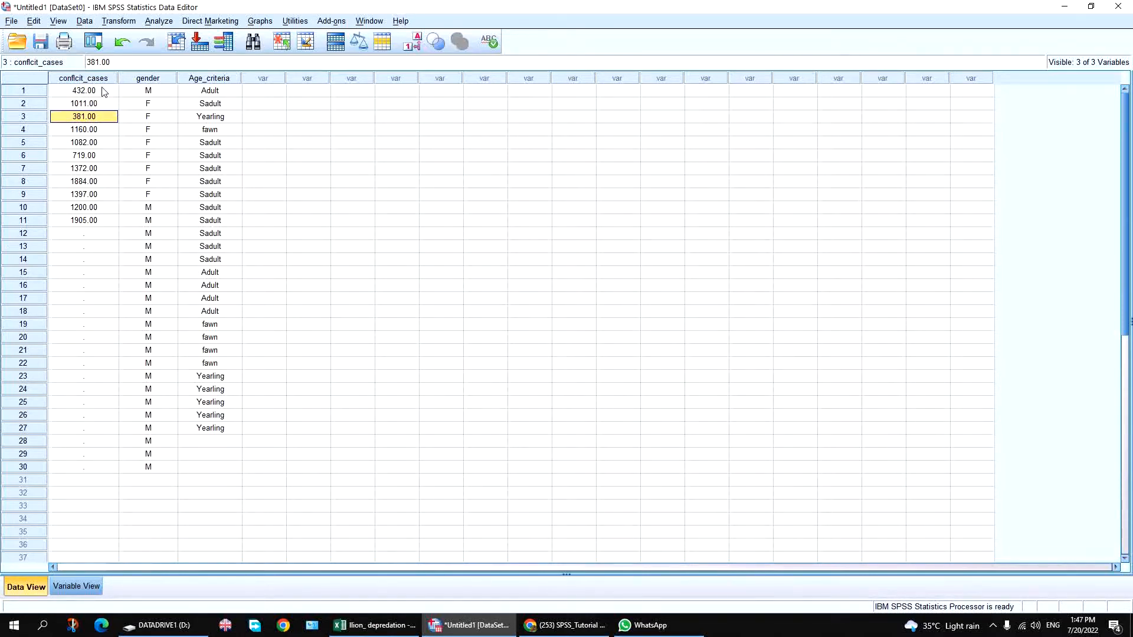
pyautogui.click(102, 90)
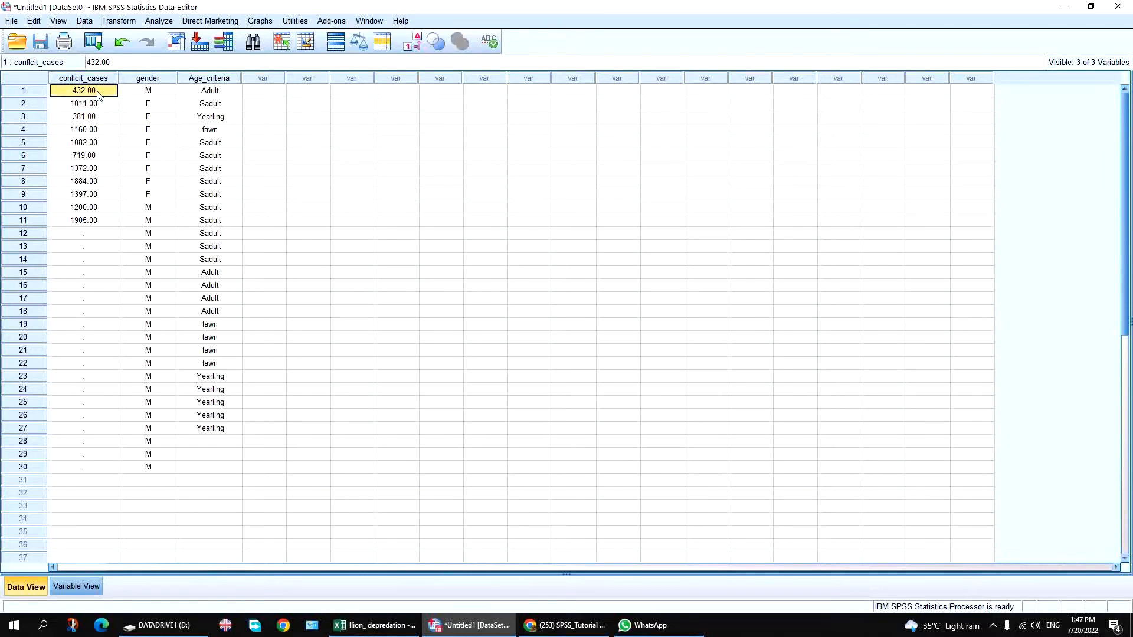
pyautogui.moveTo(98, 94); pyautogui.dragTo(98, 221)
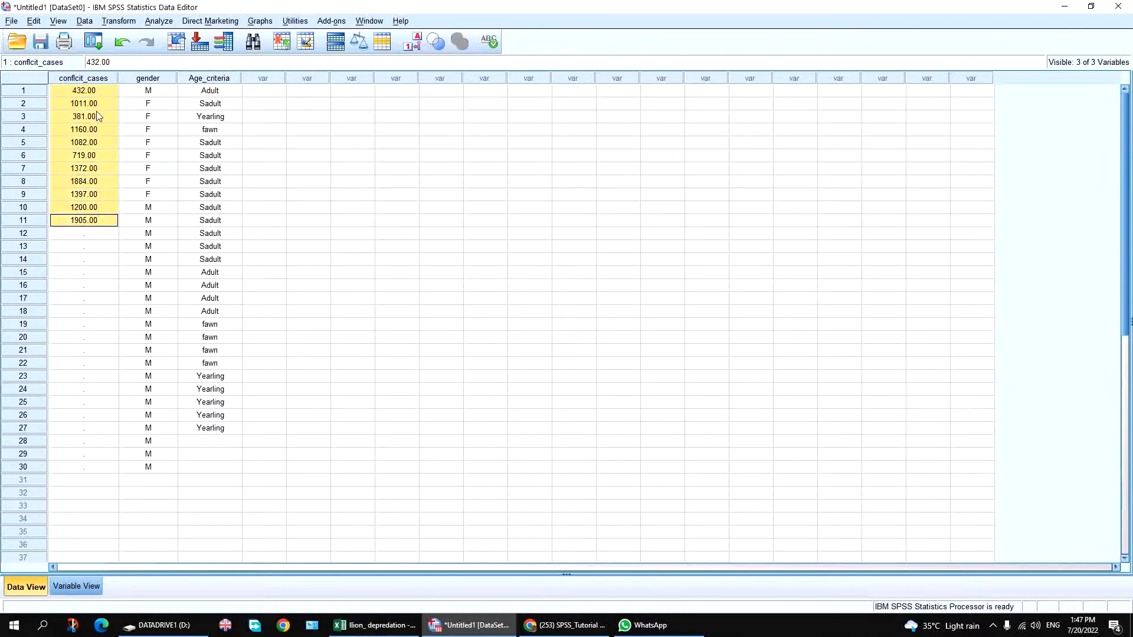
# Open the Descriptives dialog from Analyze > Descriptive Statistics.
pyautogui.click(161, 23)
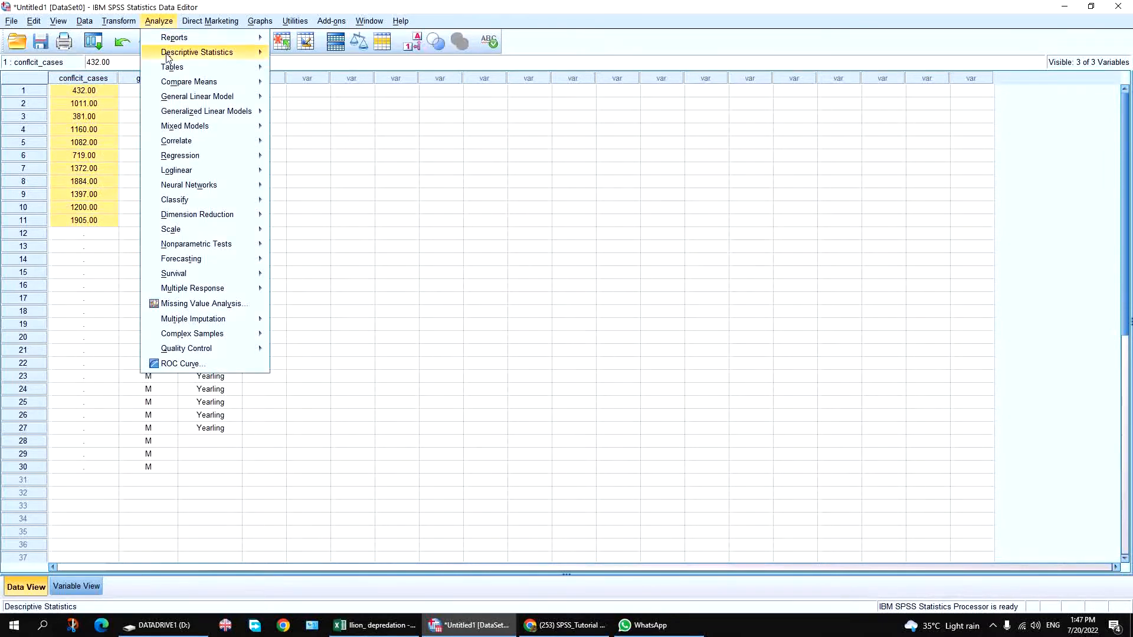
pyautogui.moveTo(168, 57)
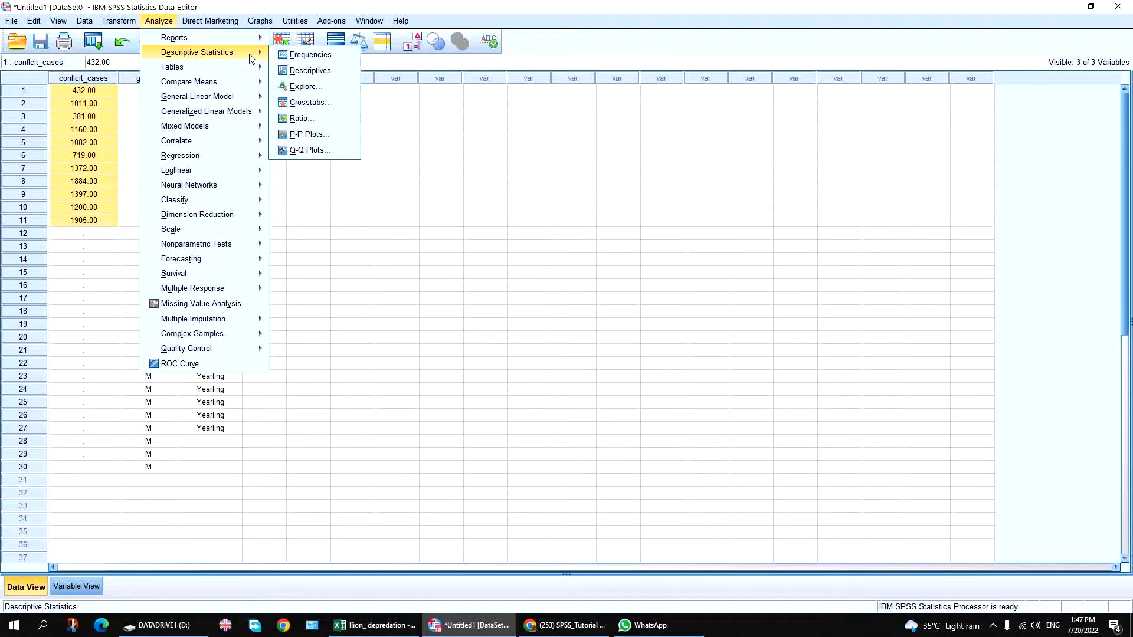
pyautogui.click(319, 72)
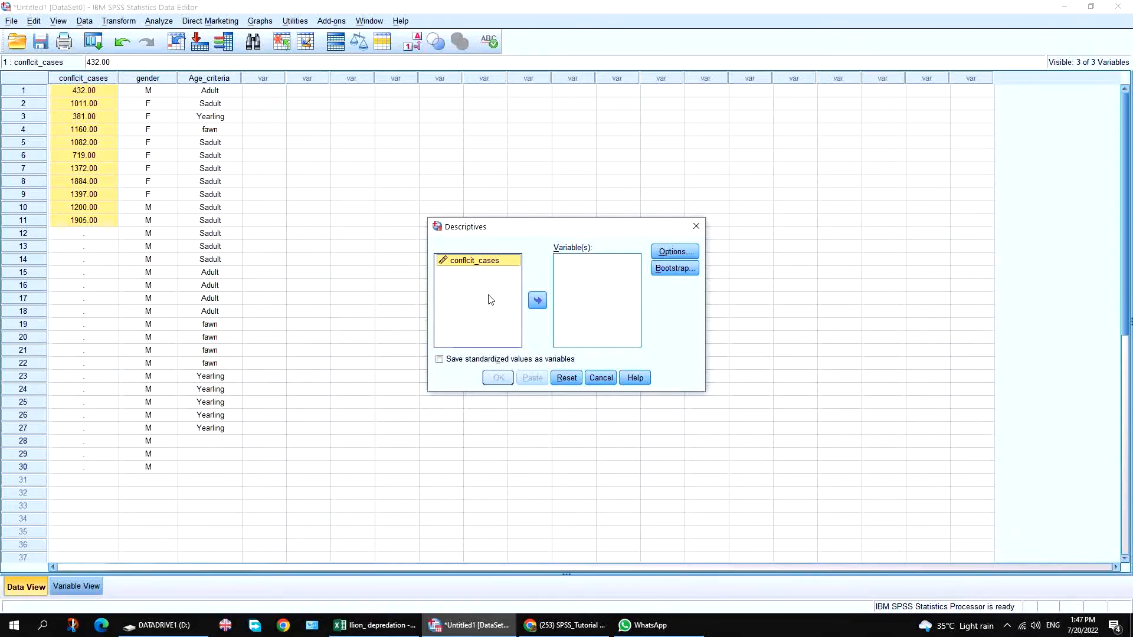
# Move conflcit_cases into the Descriptives Variable(s) list.
pyautogui.click(475, 260)
pyautogui.click(537, 300)
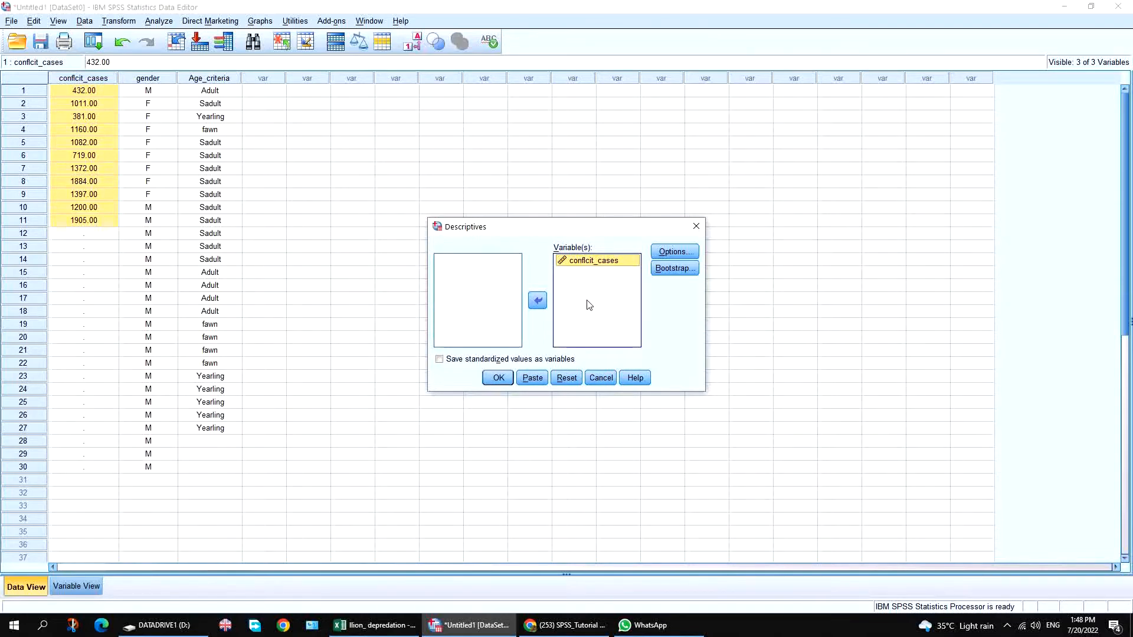
# In Descriptives Options, untick Std. deviation and tick S.E. mean.
pyautogui.click(673, 252)
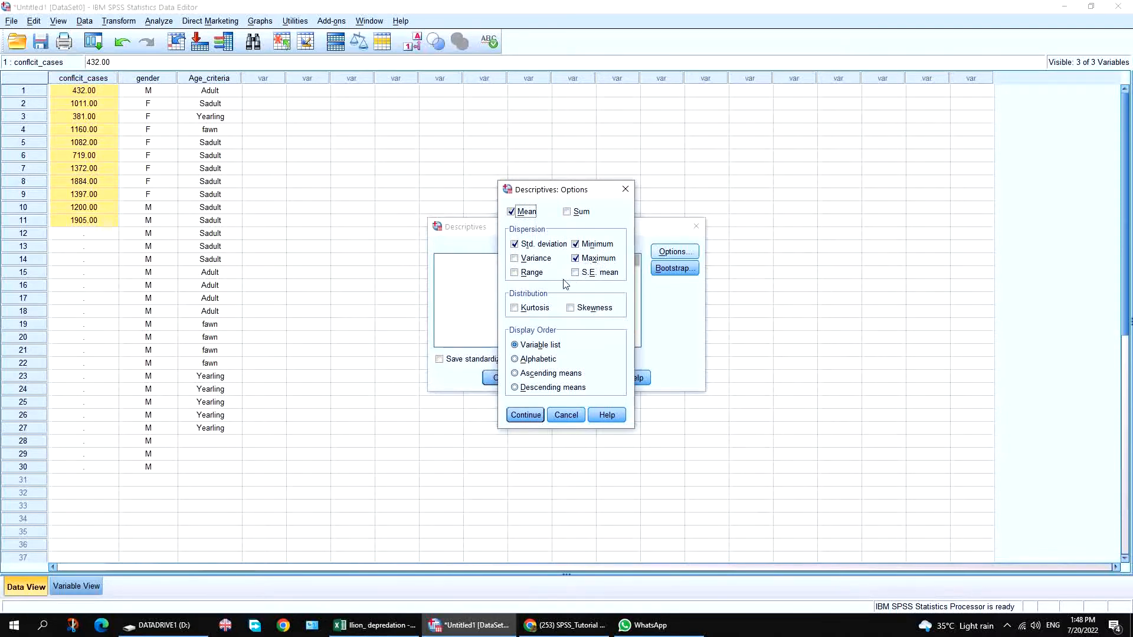
pyautogui.click(537, 248)
pyautogui.click(602, 276)
pyautogui.click(525, 415)
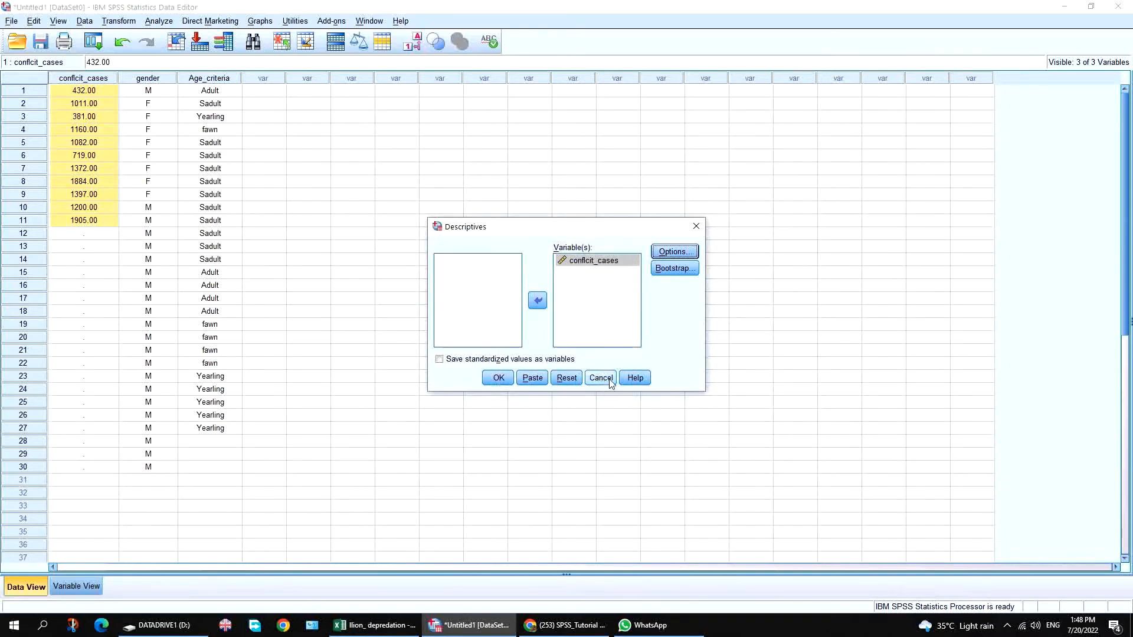
pyautogui.click(675, 268)
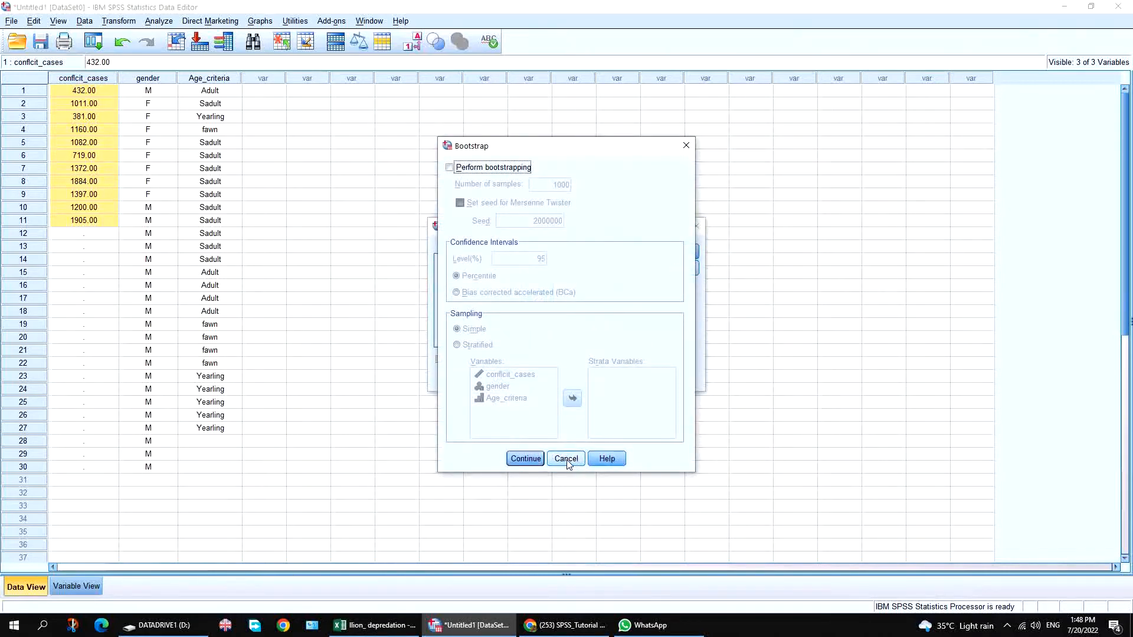
pyautogui.click(558, 463)
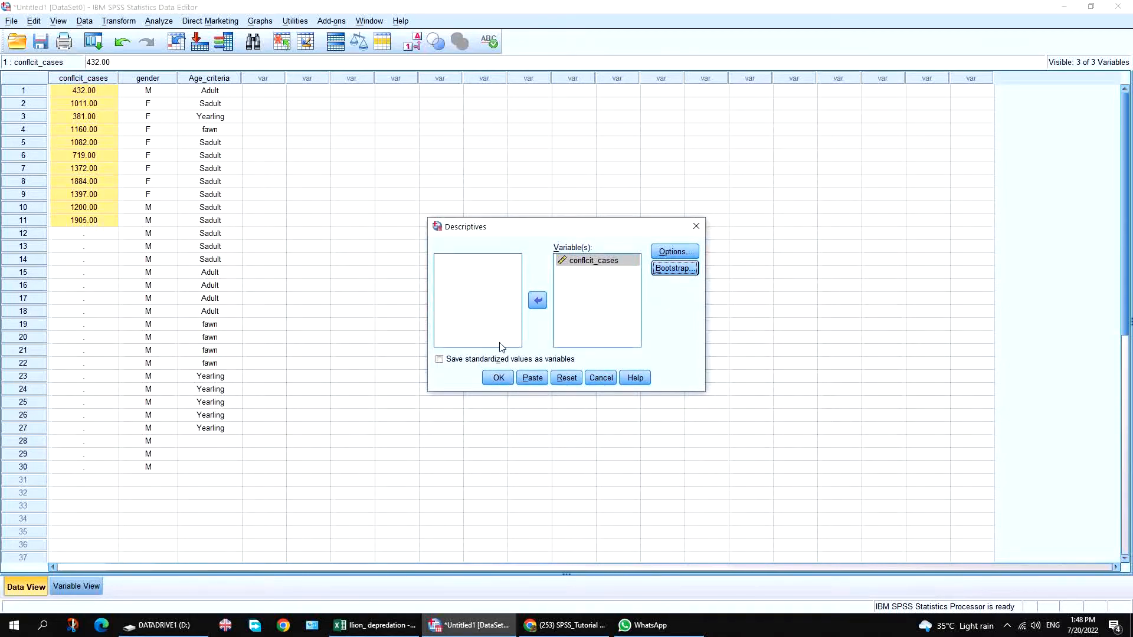
# Run Descriptives for conflcit_cases (mean 1140.2727) and return to the Data Editor.
pyautogui.click(501, 382)
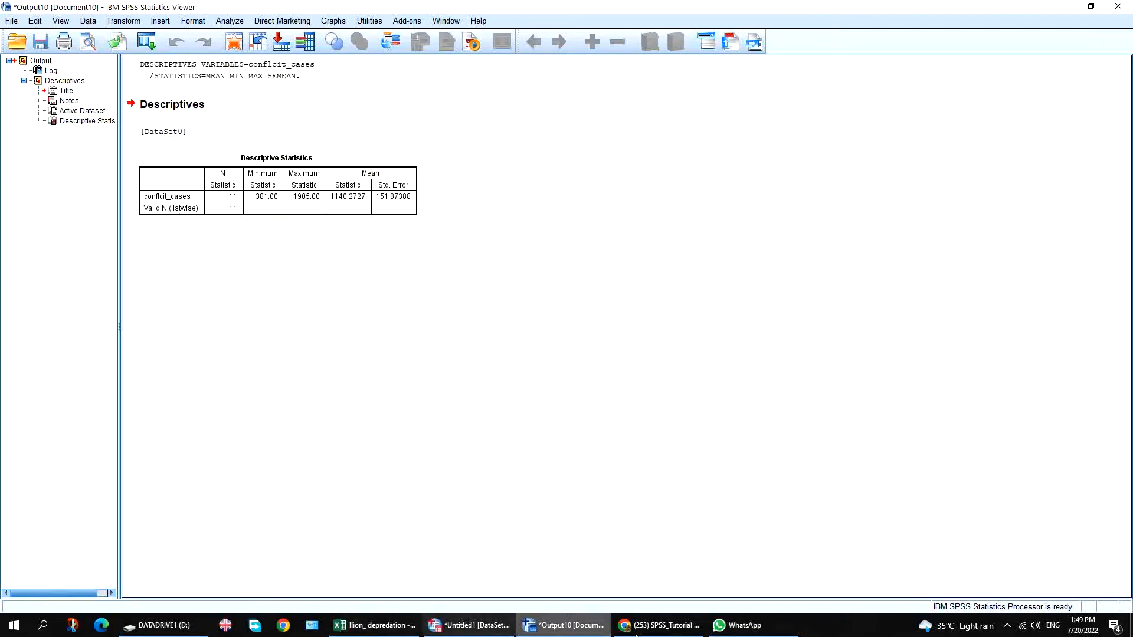
pyautogui.click(469, 625)
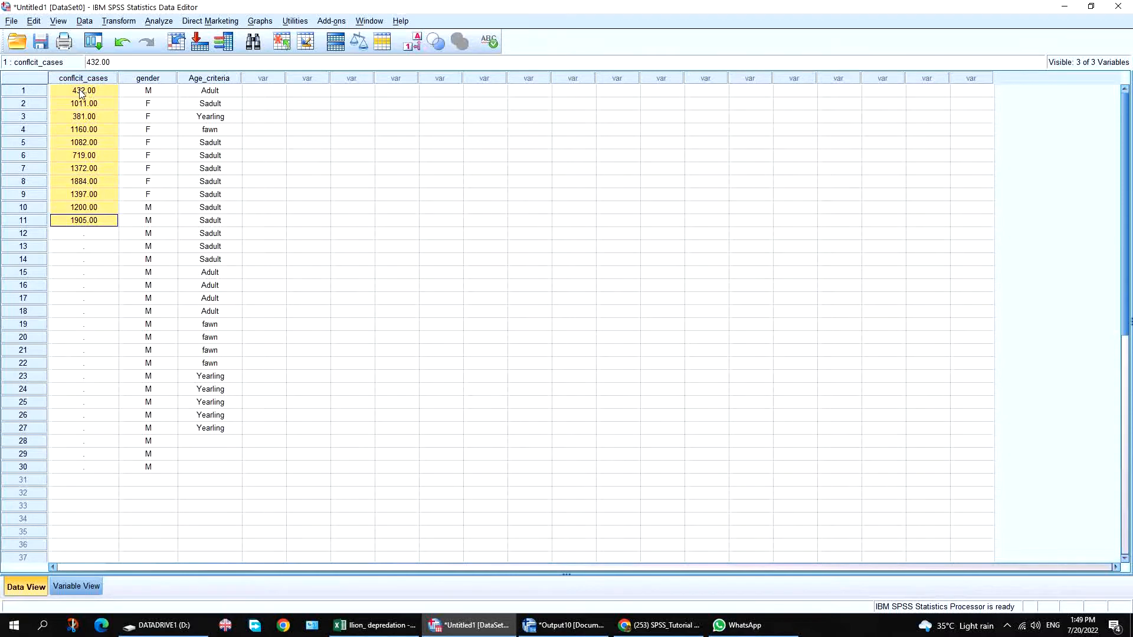
# Open the Frequencies dialog from Analyze > Descriptive Statistics.
pyautogui.click(168, 21)
pyautogui.moveTo(175, 52)
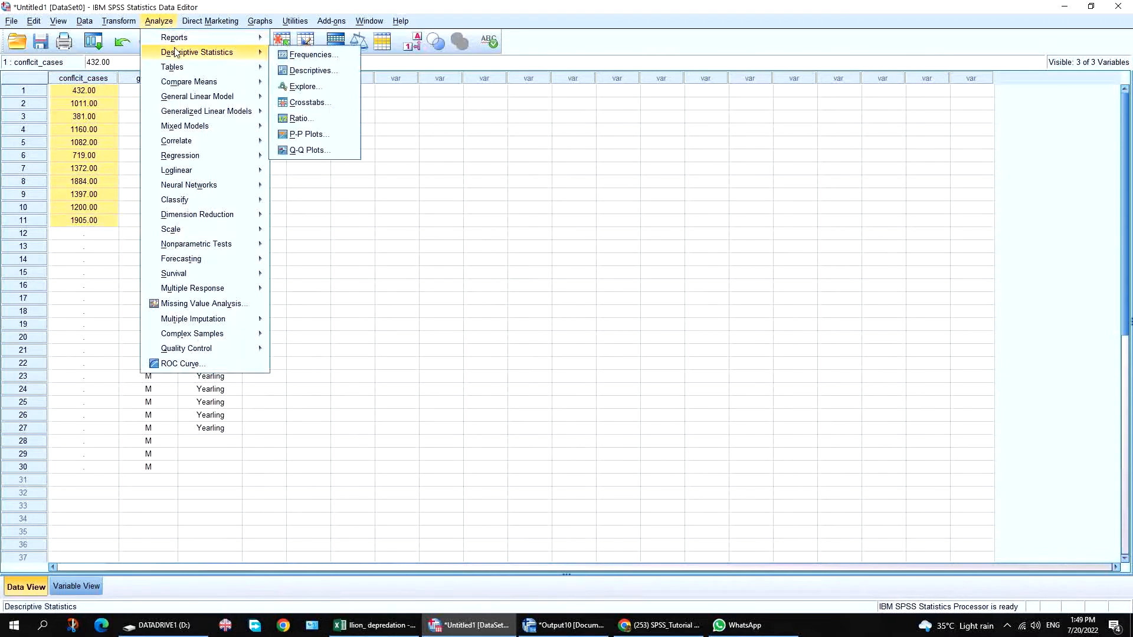
pyautogui.click(304, 55)
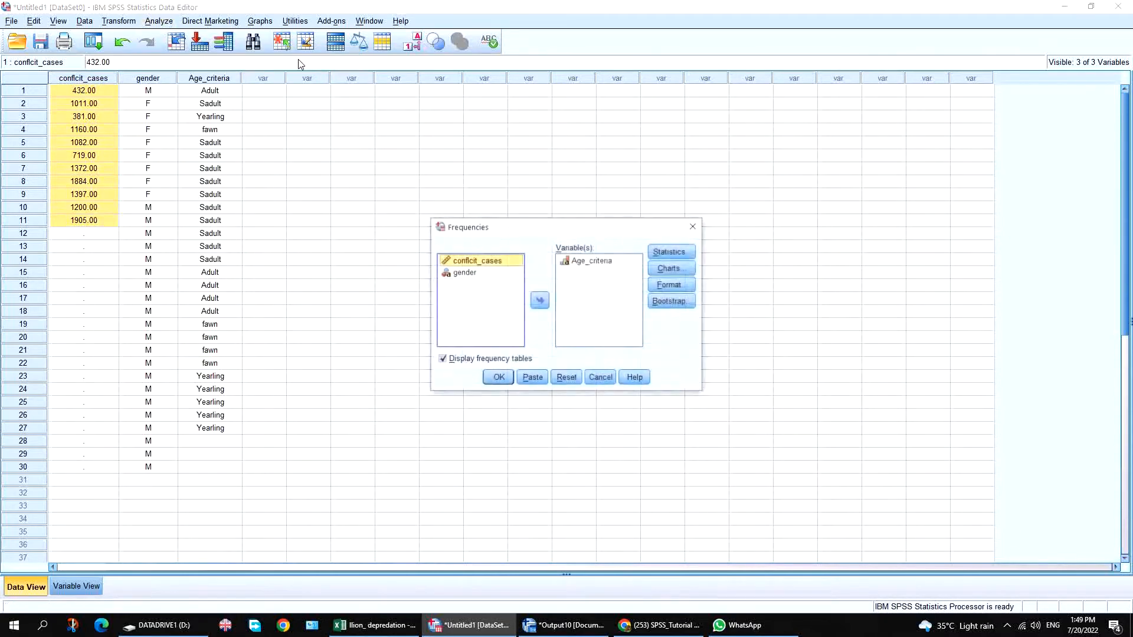
# Remove Age_criteria and make conflcit_cases the only analysed variable.
pyautogui.click(454, 298)
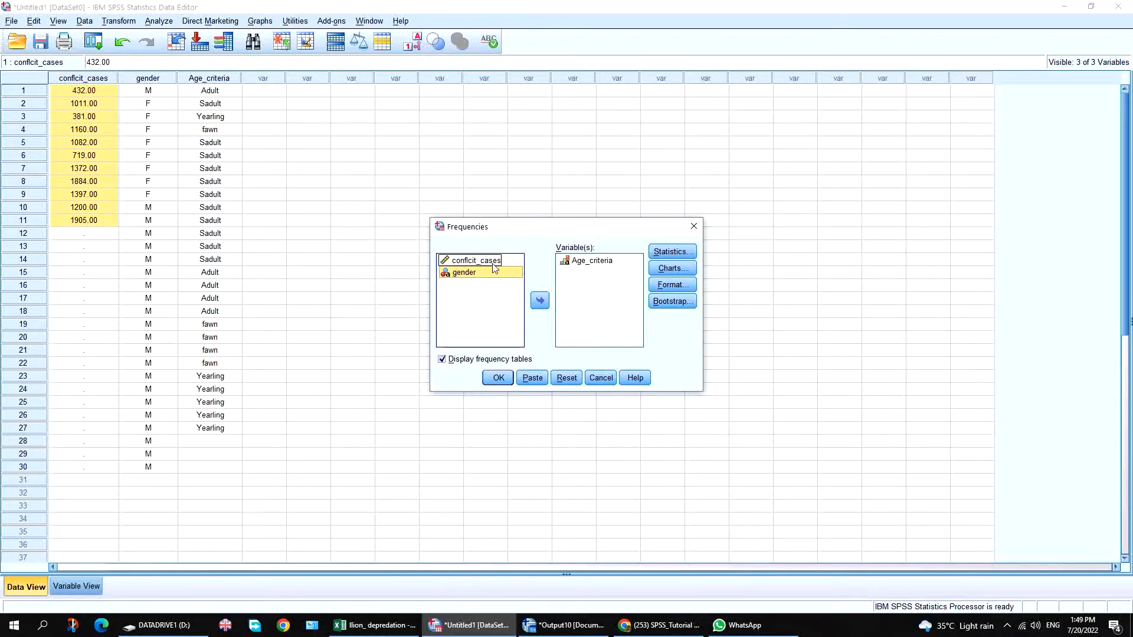
pyautogui.click(465, 261)
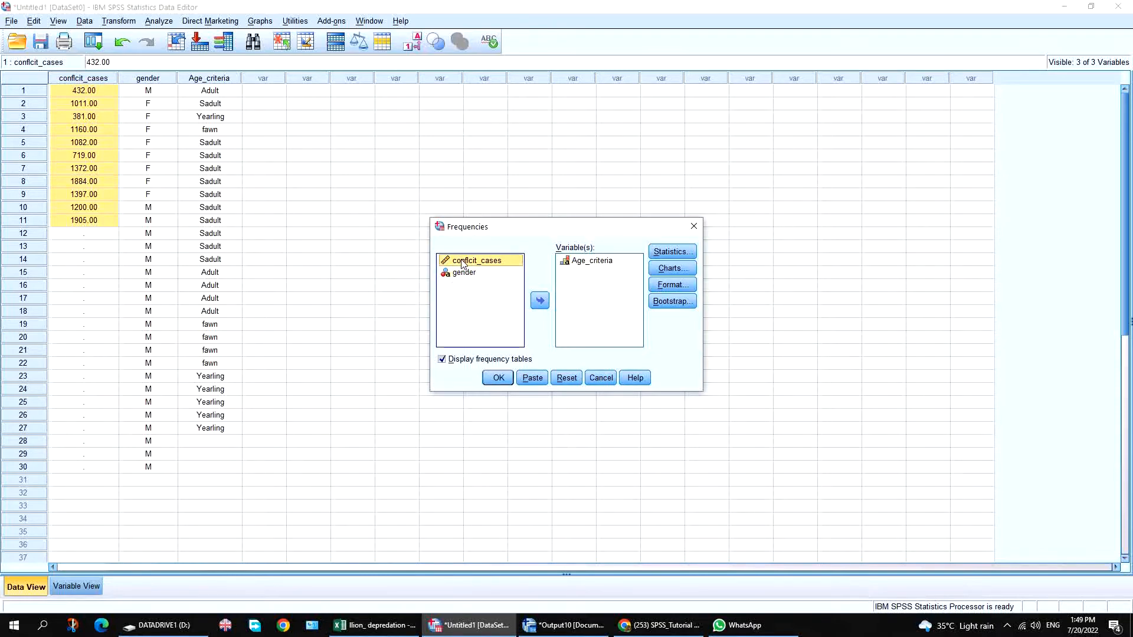
pyautogui.click(593, 261)
pyautogui.click(540, 300)
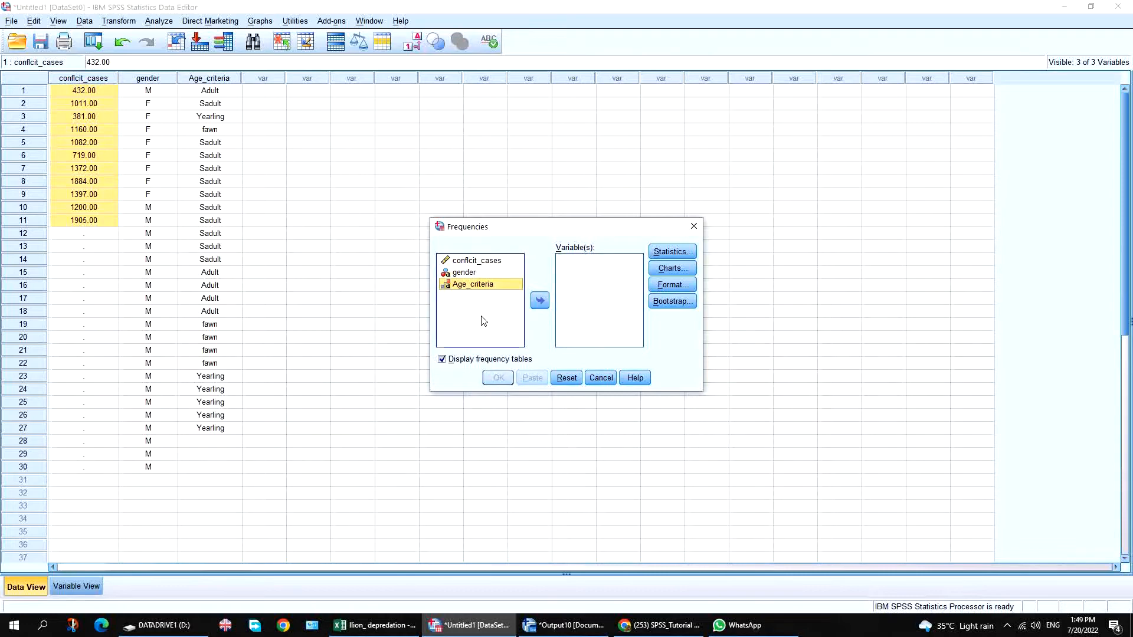
pyautogui.click(470, 263)
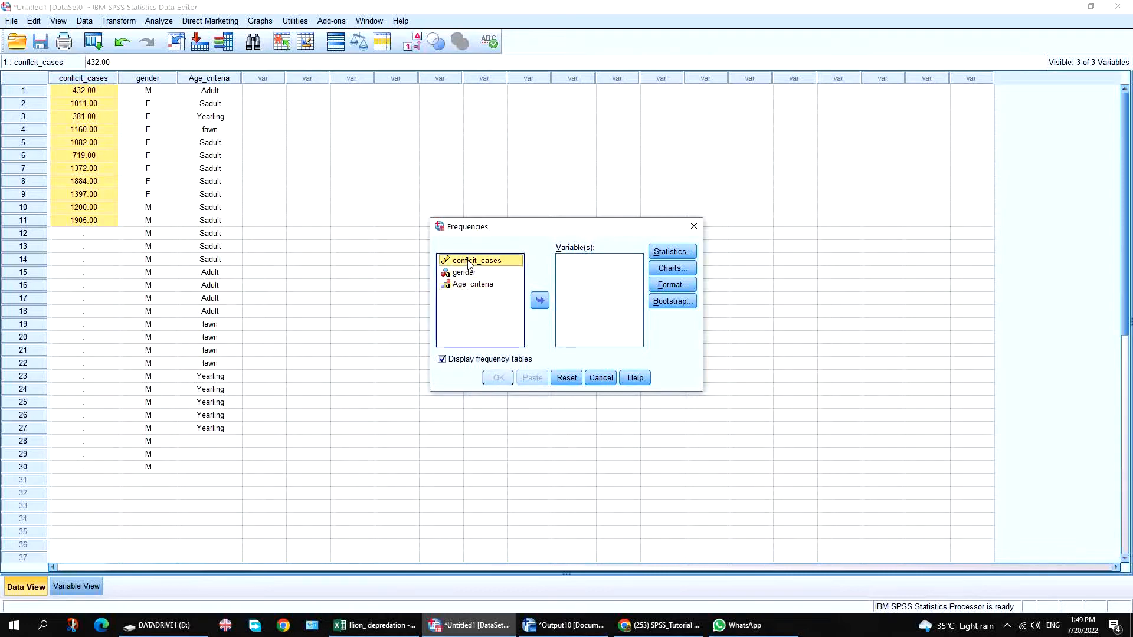
pyautogui.click(541, 300)
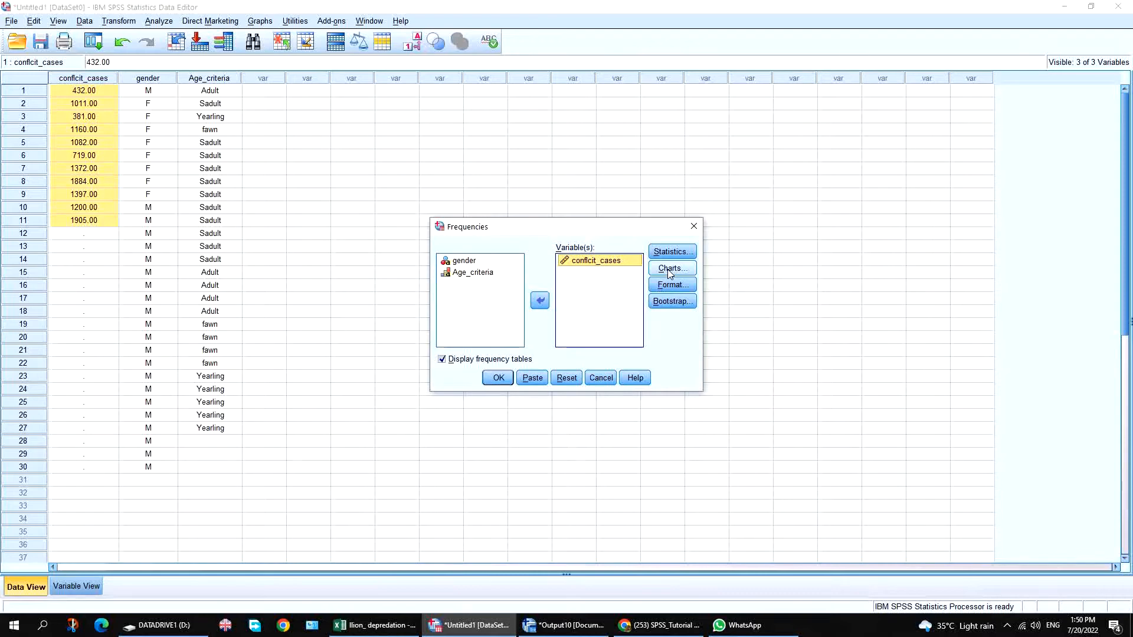
# Tick Mean and S.E. mean in the Frequencies statistics.
pyautogui.click(675, 252)
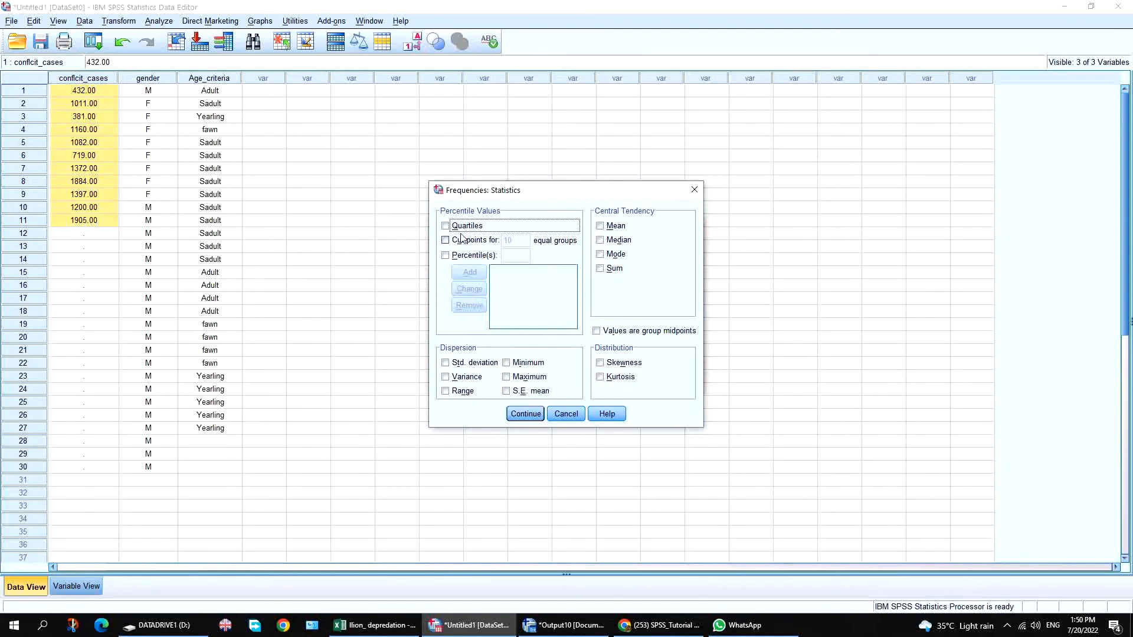
pyautogui.click(601, 227)
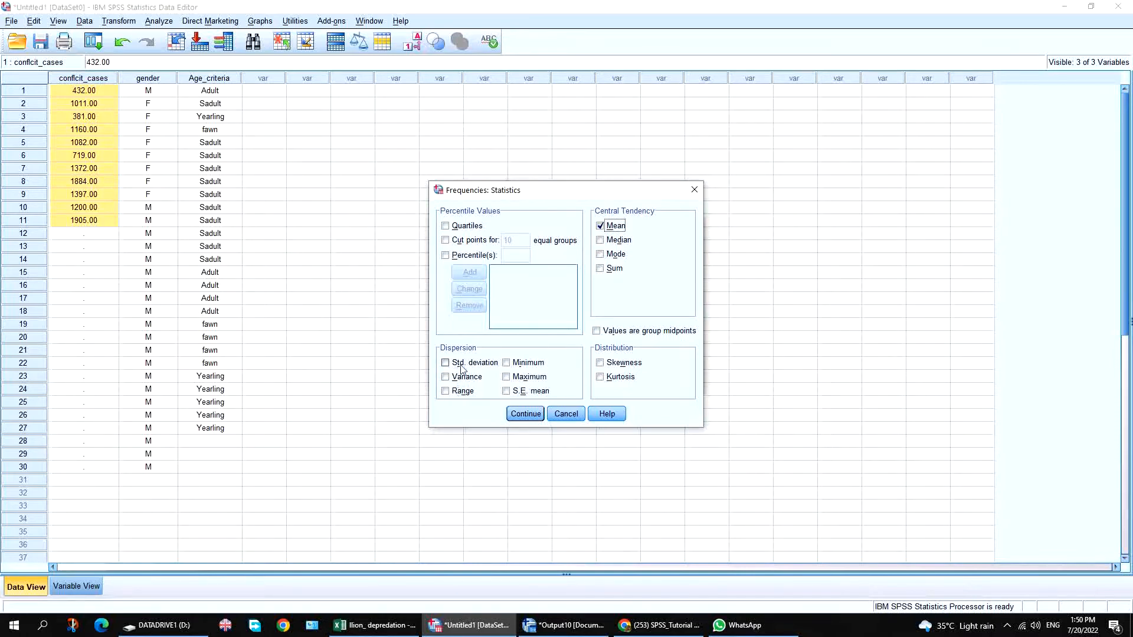
pyautogui.click(515, 392)
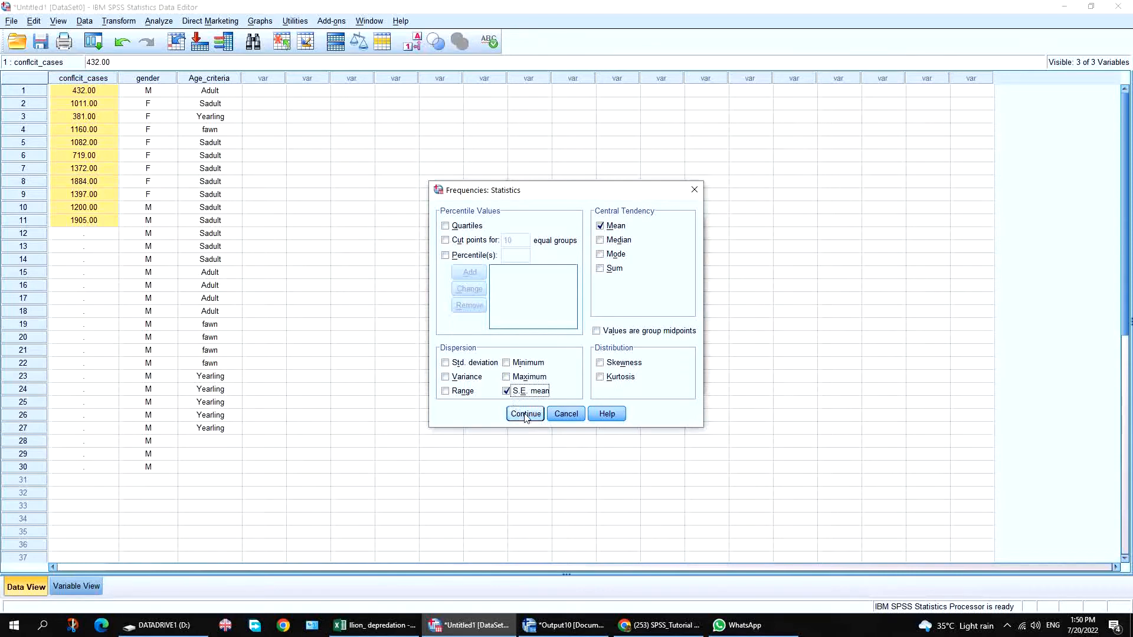
pyautogui.click(525, 413)
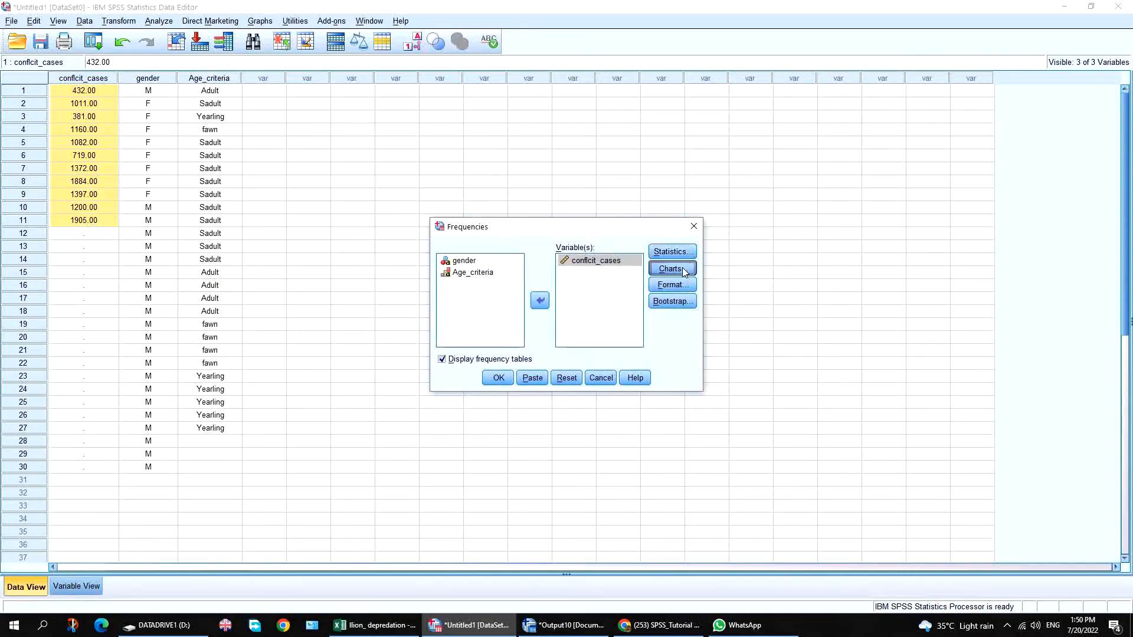
# Set the Frequencies chart to Bar charts with Frequencies as chart values.
pyautogui.click(682, 267)
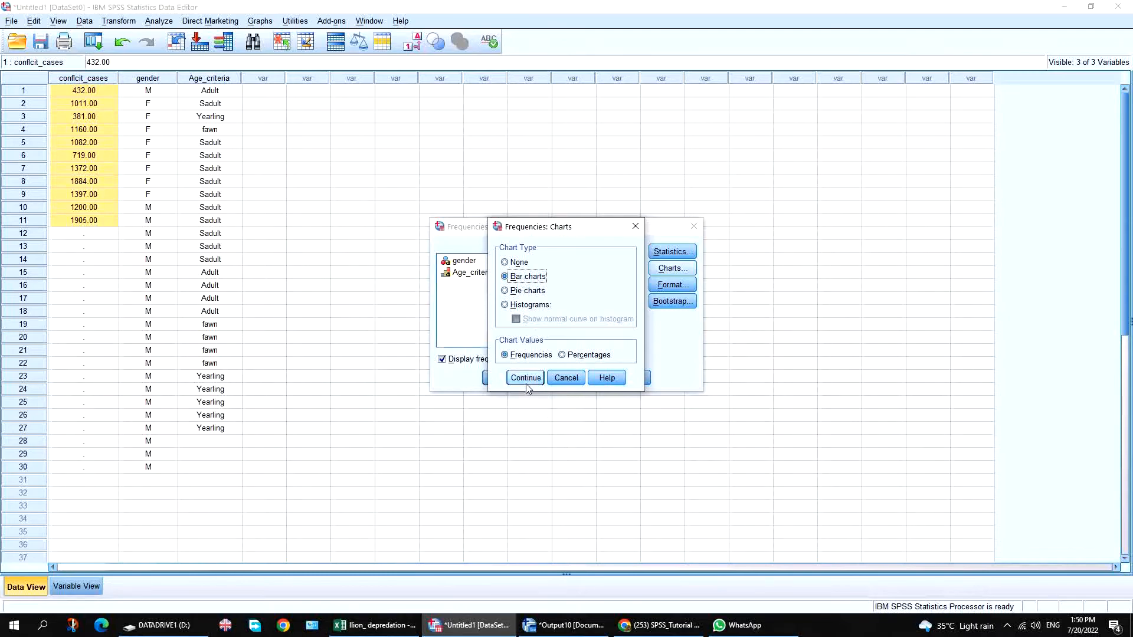
pyautogui.click(519, 306)
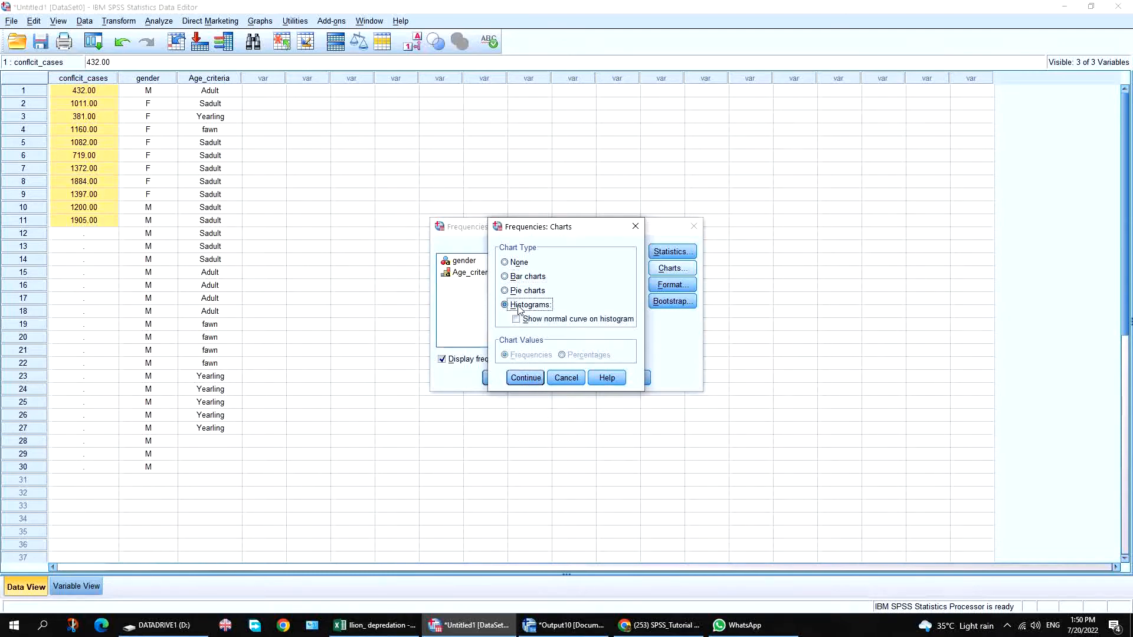
pyautogui.click(524, 277)
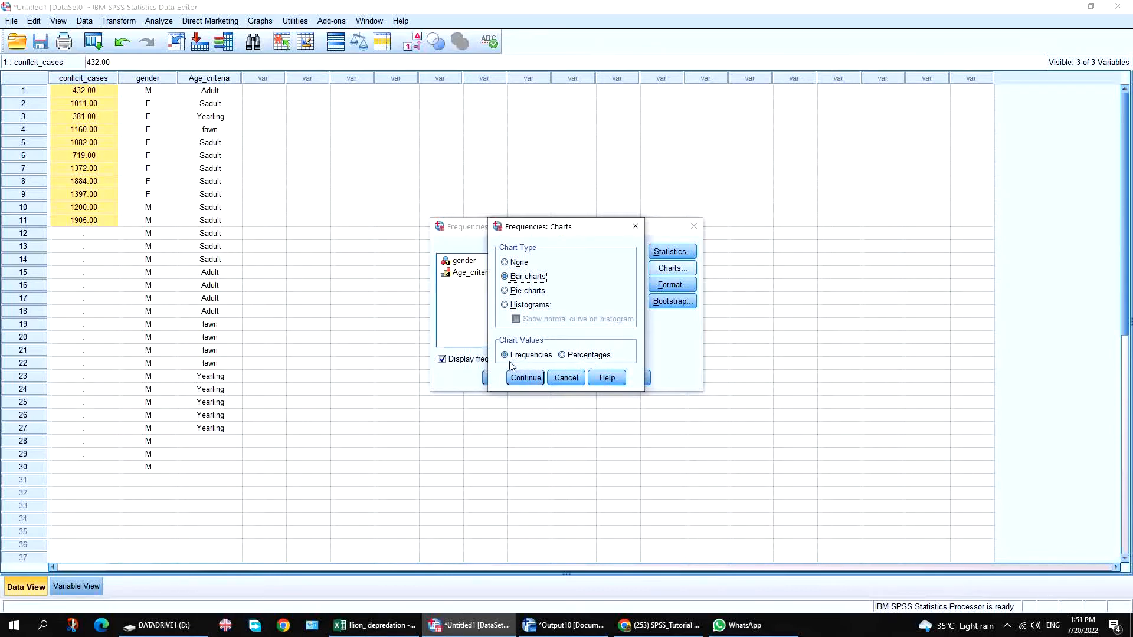
pyautogui.click(580, 358)
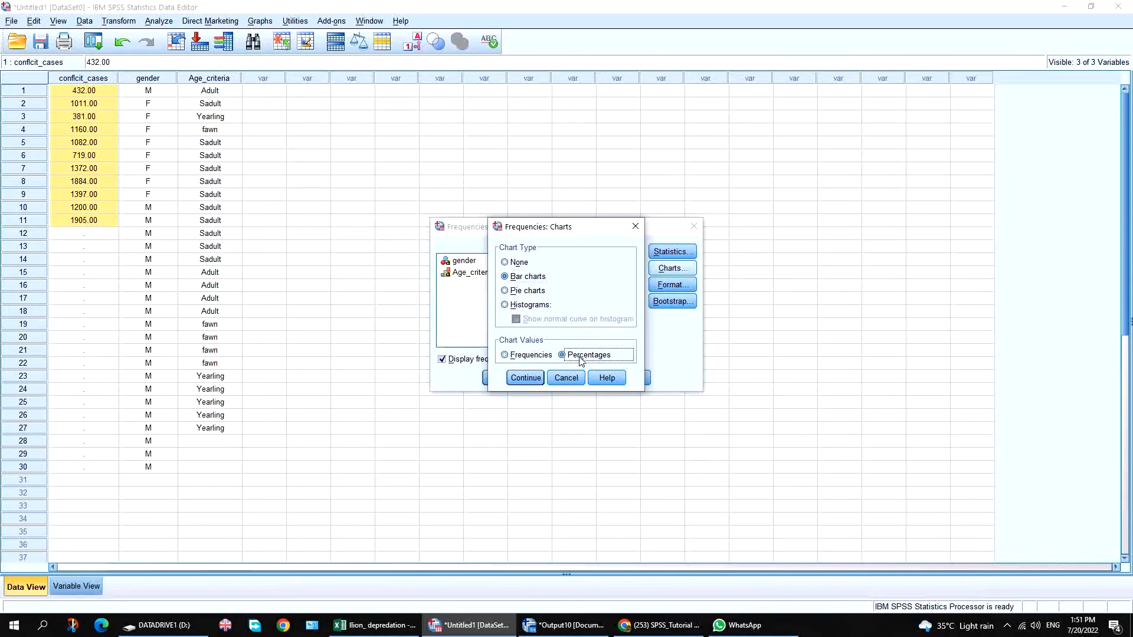
pyautogui.click(519, 357)
pyautogui.click(526, 378)
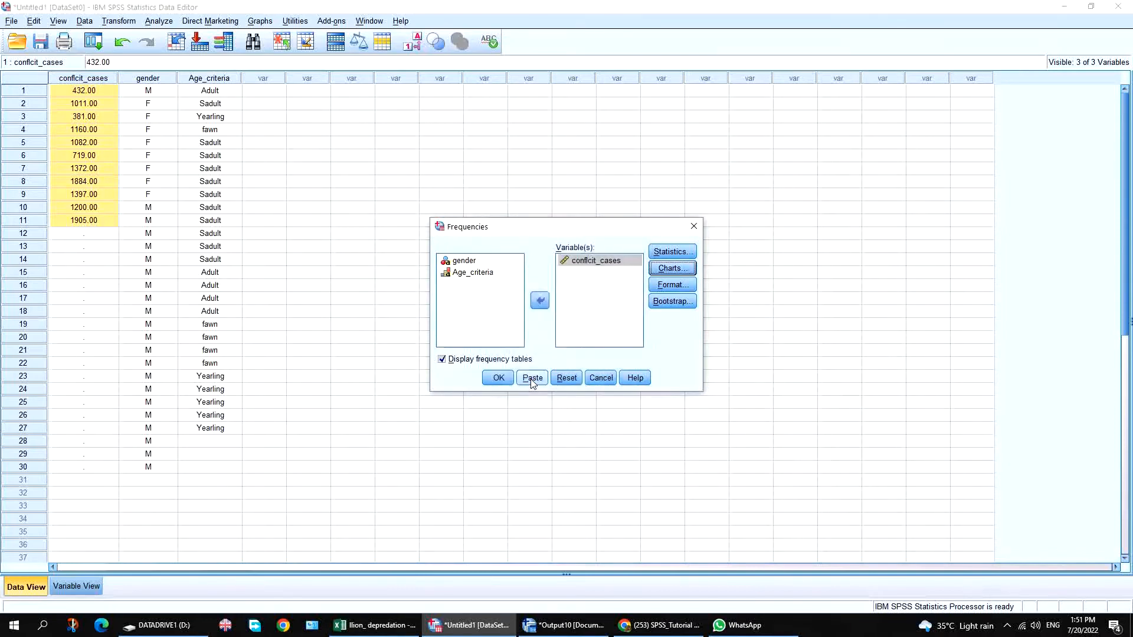
# Run Frequencies and scroll to see the statistics (mean 1140.2727, S.E. 151.87388) and bar chart.
pyautogui.click(498, 379)
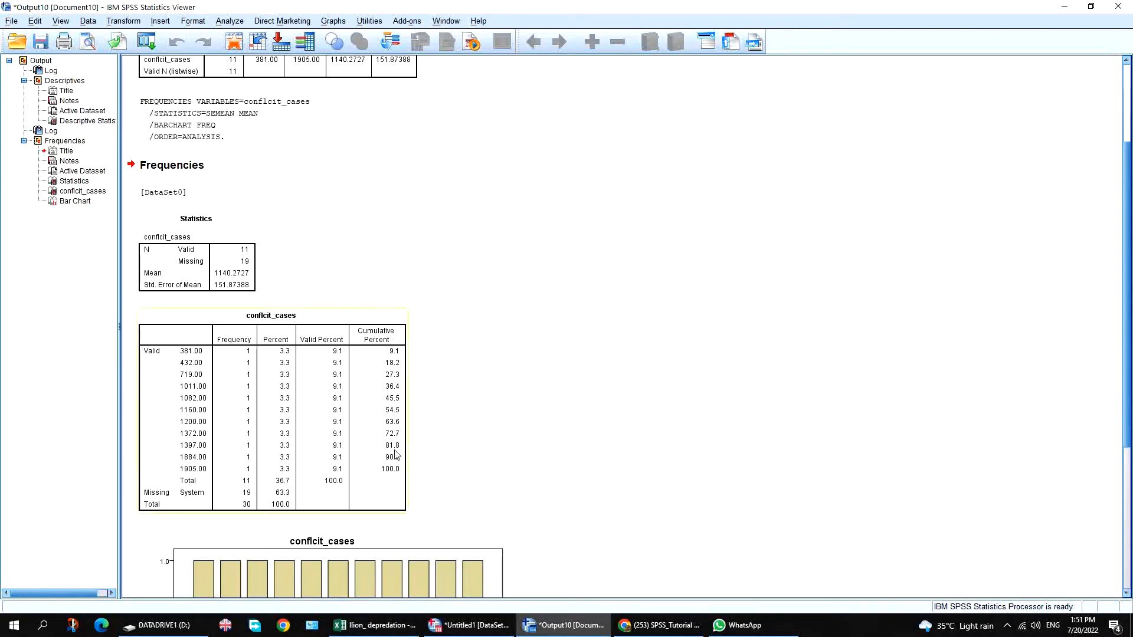
pyautogui.click(1125, 537)
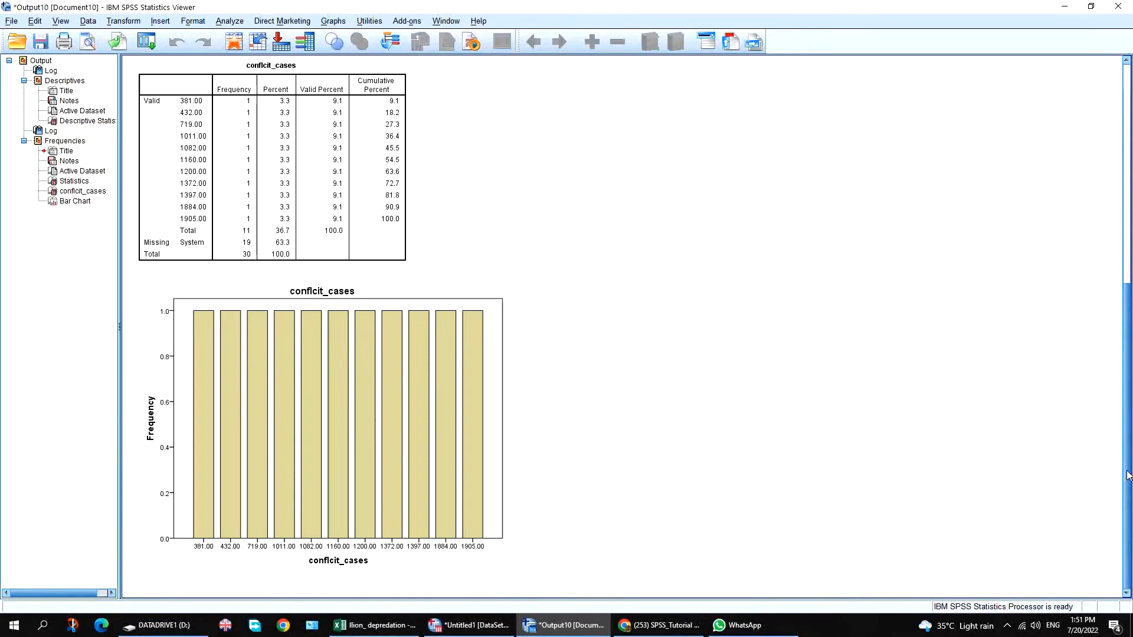
pyautogui.scroll(8, 1109, 366)
pyautogui.scroll(3, 1109, 335)
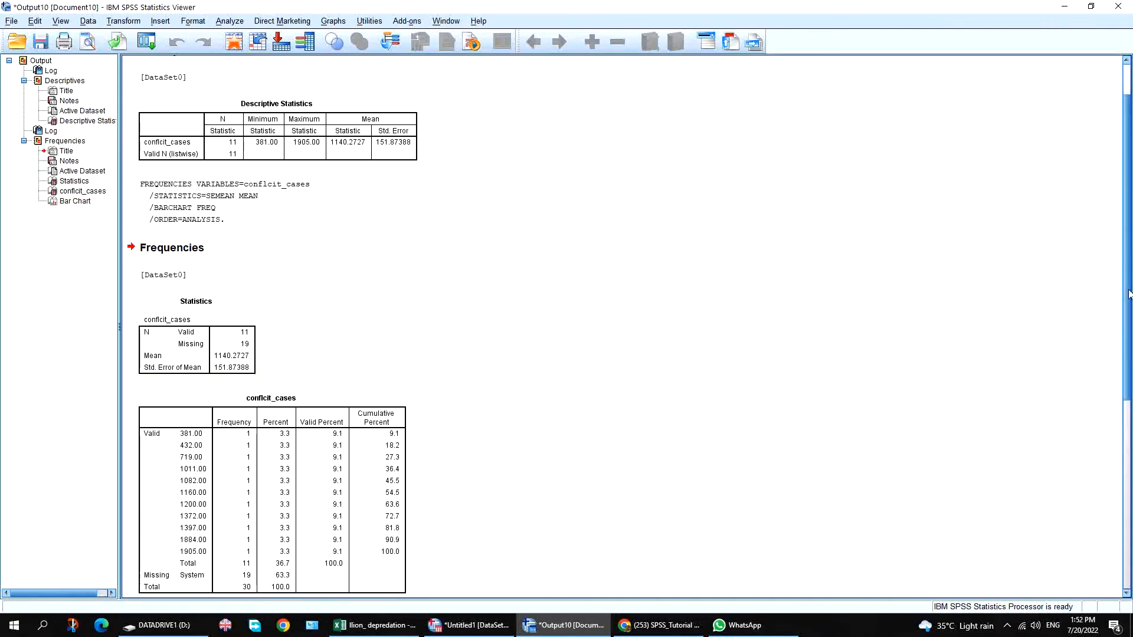
pyautogui.scroll(-3, 1129, 293)
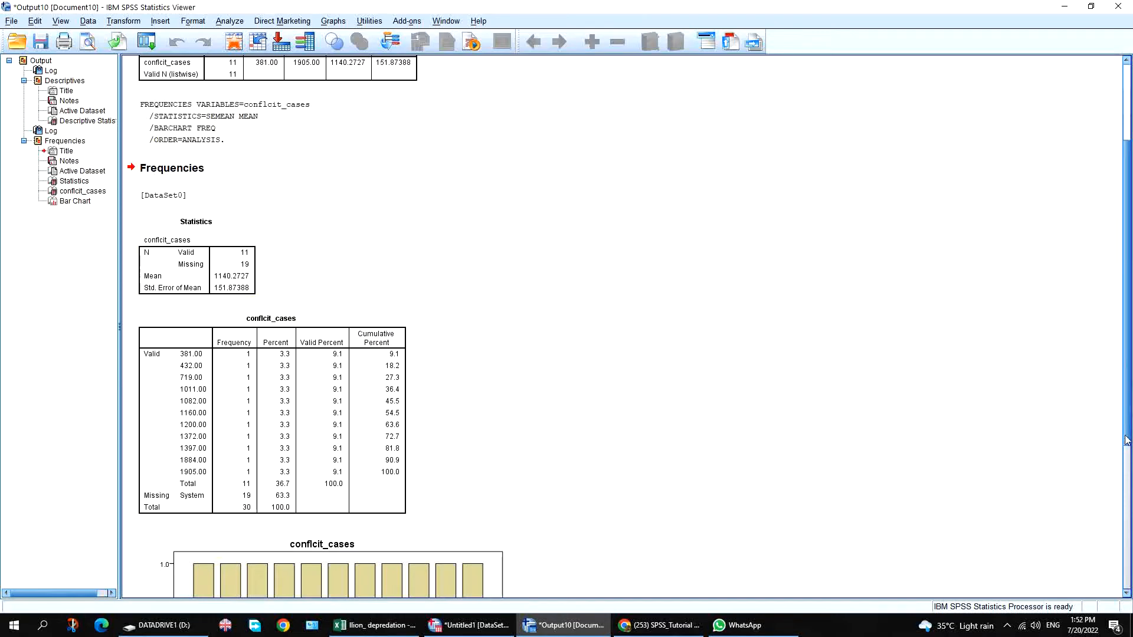
pyautogui.click(1125, 471)
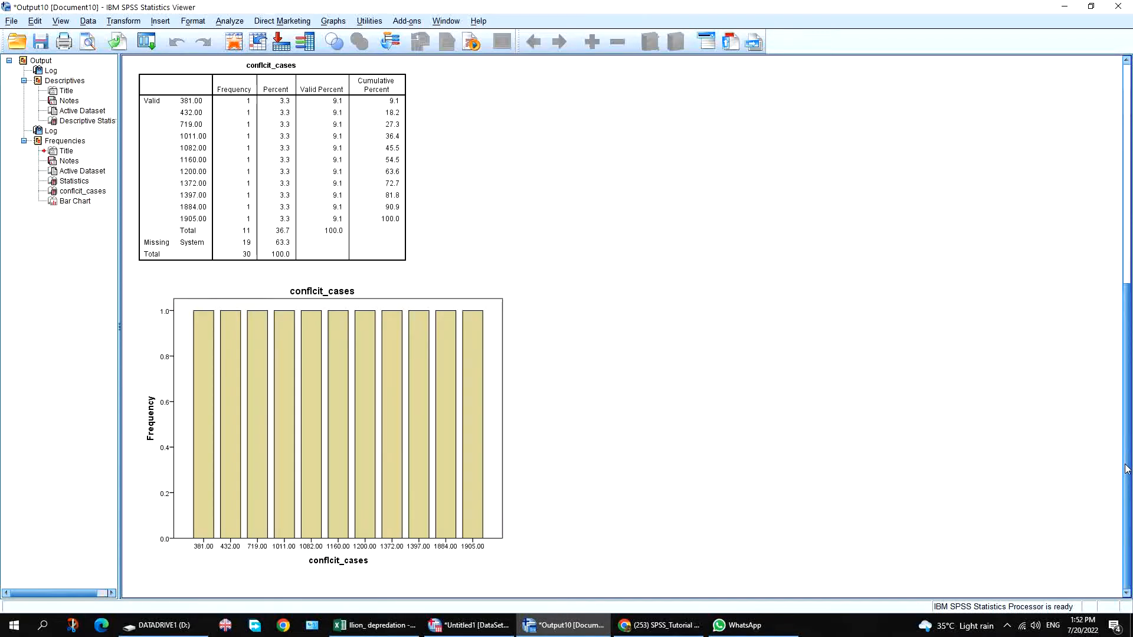
pyautogui.scroll(8, 1126, 455)
pyautogui.scroll(2, 327, 314)
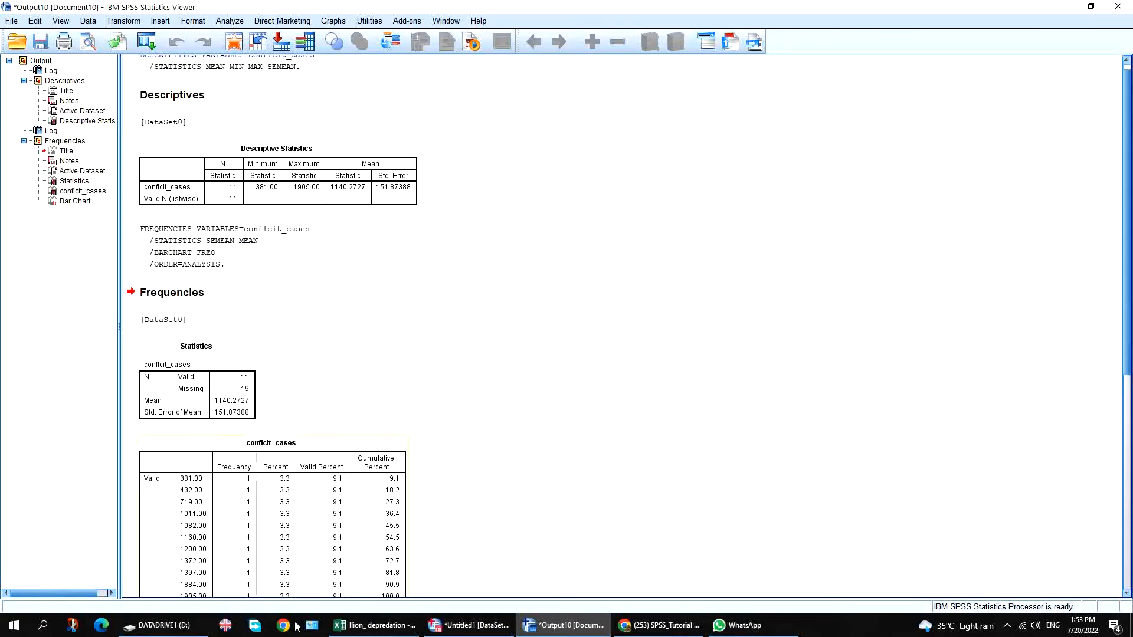
# Back in the Data Editor, select the gender column and open Graphs > Legacy Dialogs > Pie.
pyautogui.click(487, 630)
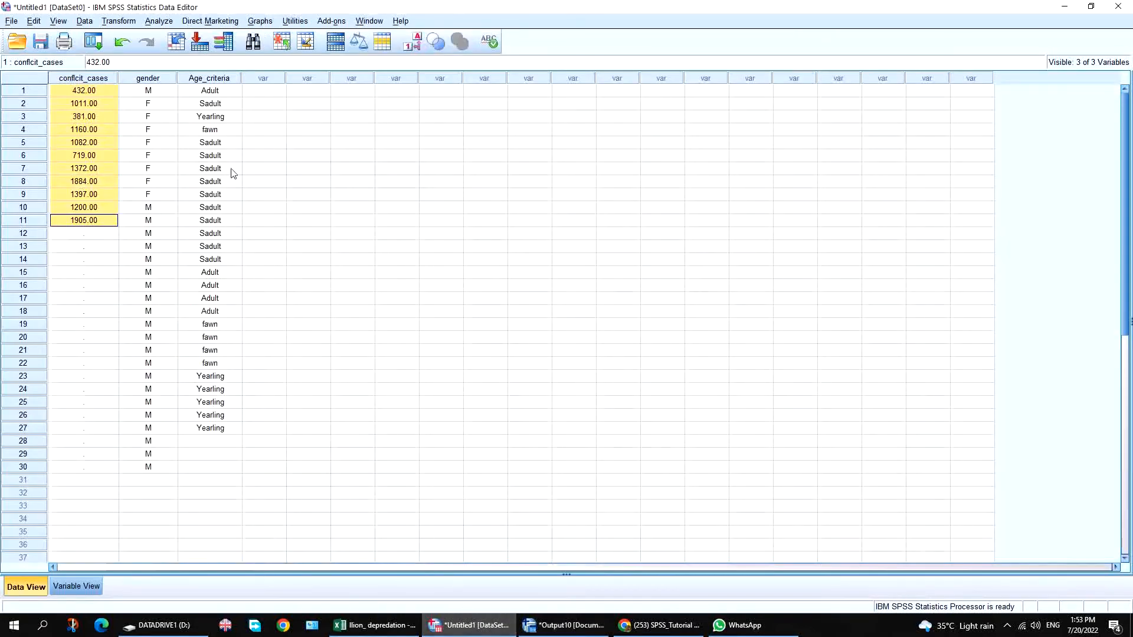
pyautogui.click(148, 79)
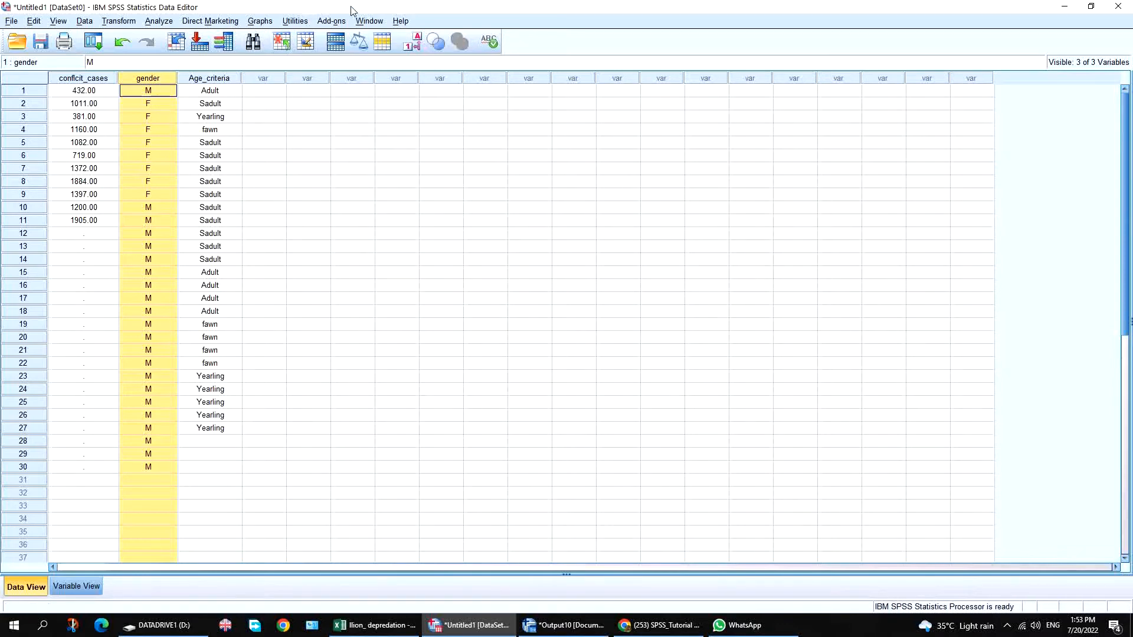
pyautogui.click(262, 22)
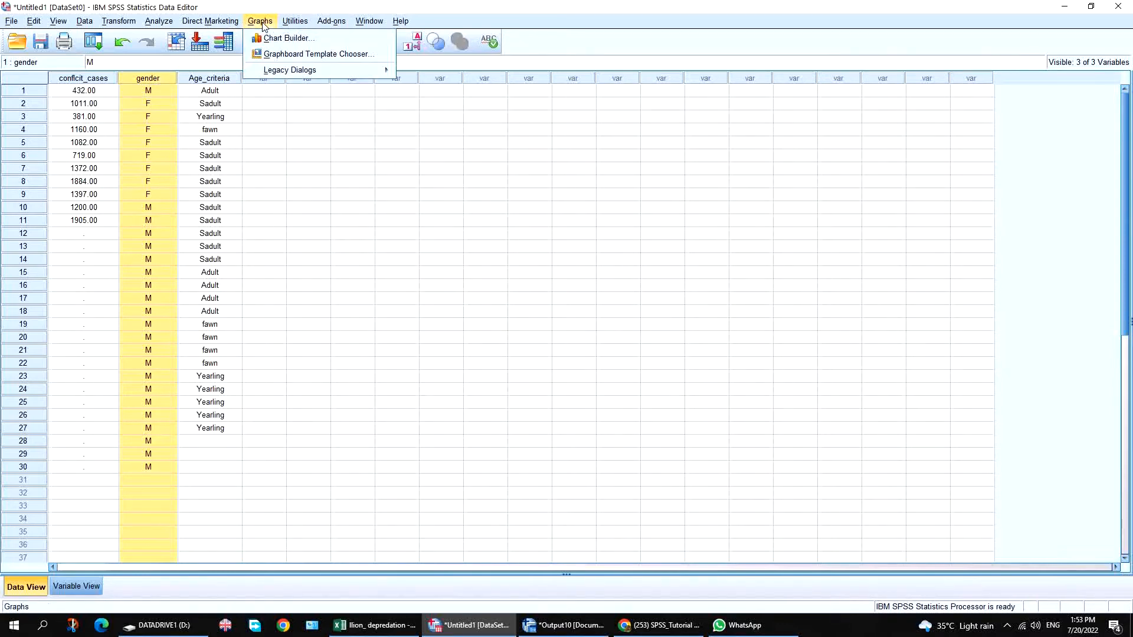
pyautogui.moveTo(308, 72)
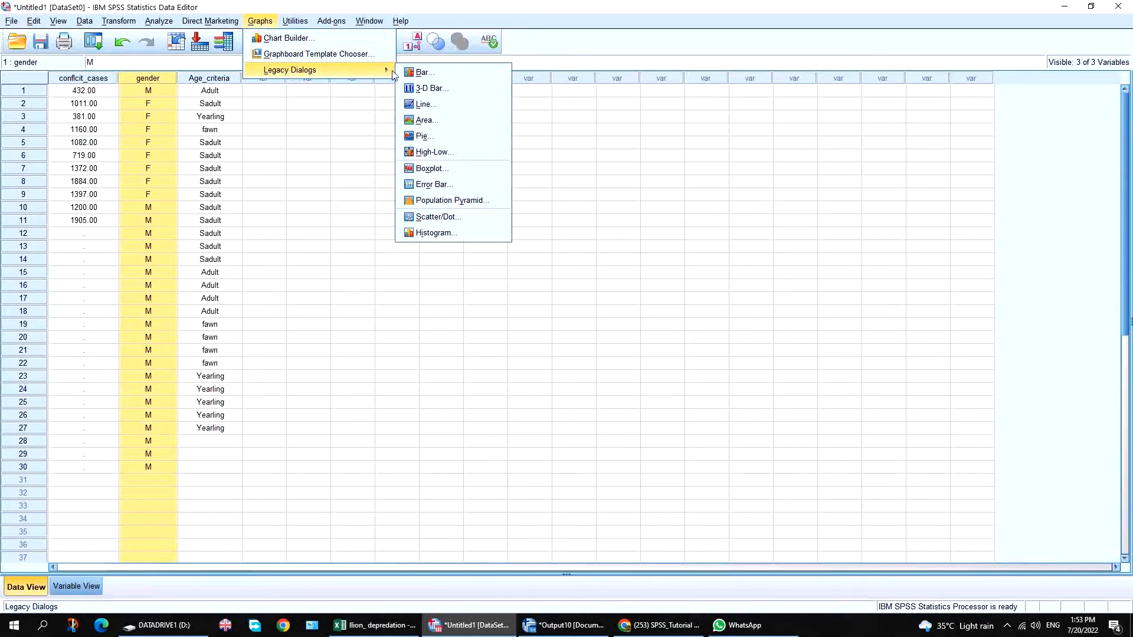
pyautogui.click(437, 141)
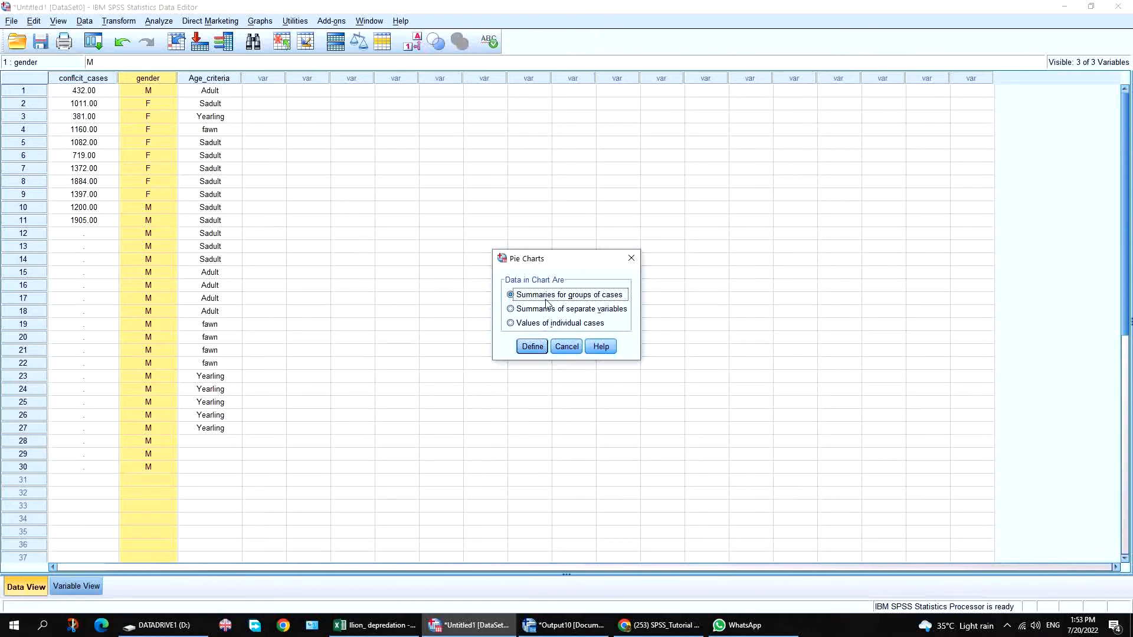
# Define a pie chart sliced by gender (N of cases), titled 'Gender status of carnivores'.
pyautogui.click(530, 346)
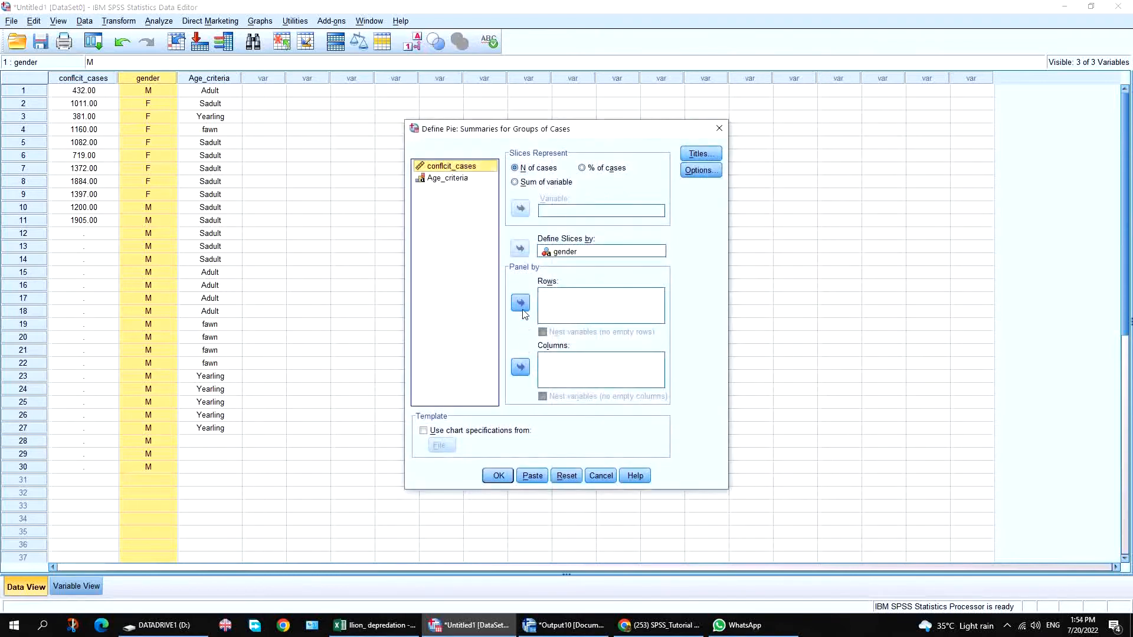
pyautogui.click(555, 253)
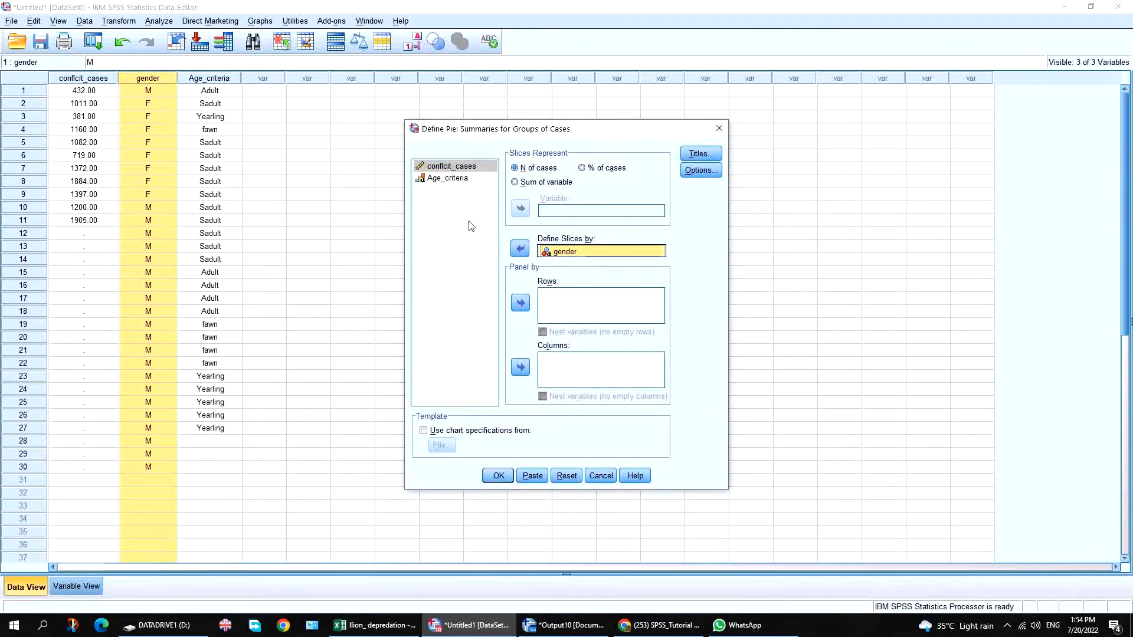
pyautogui.click(520, 248)
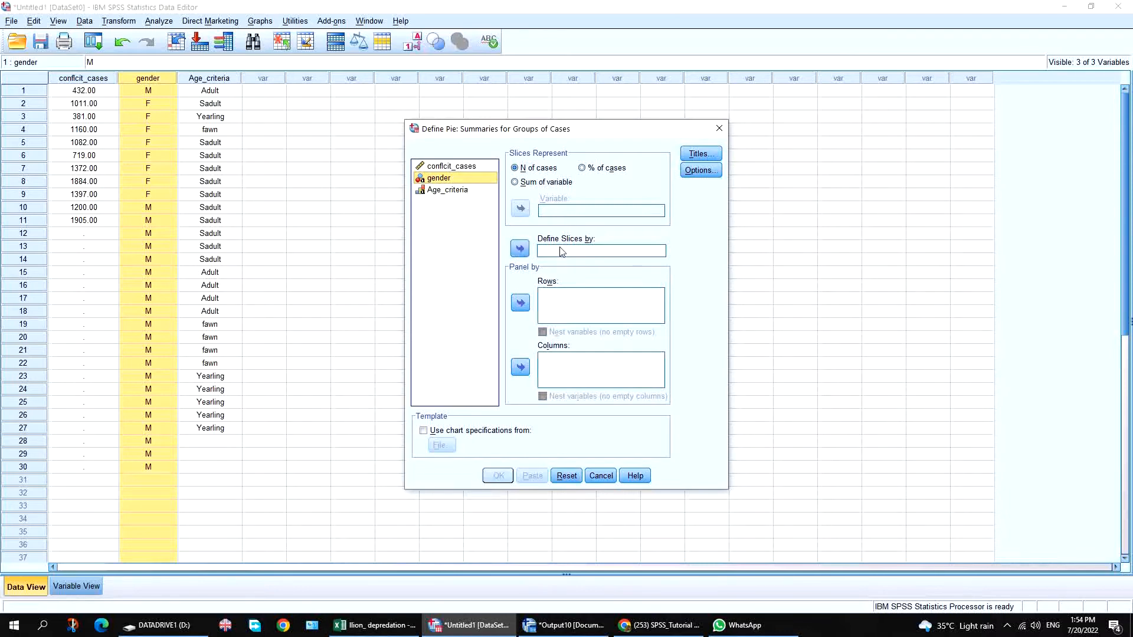
pyautogui.click(520, 248)
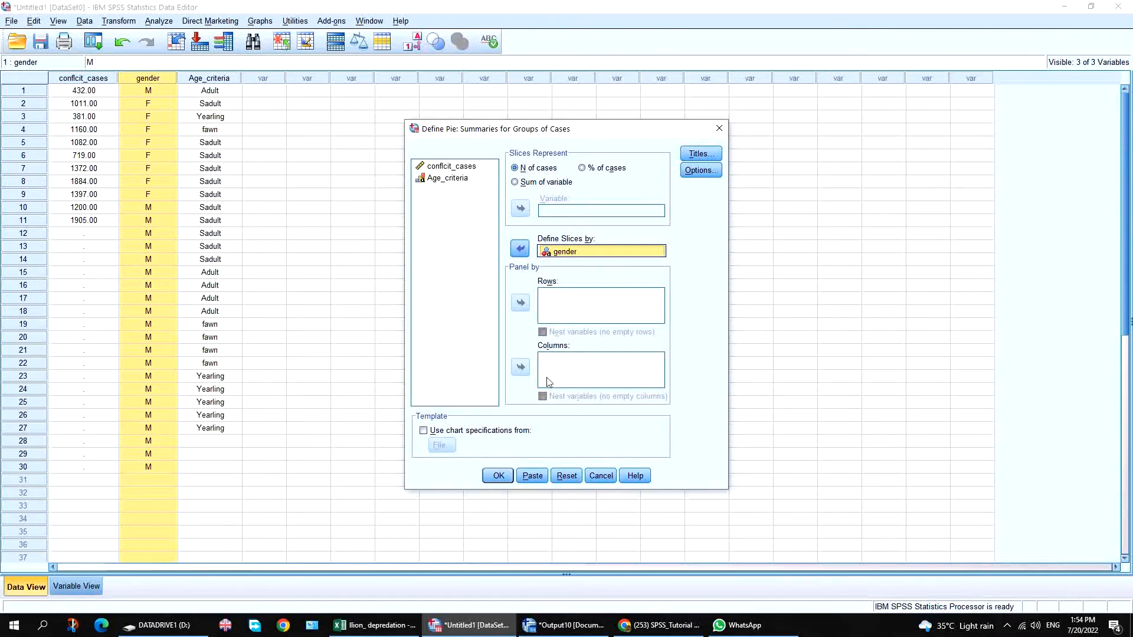
pyautogui.click(700, 153)
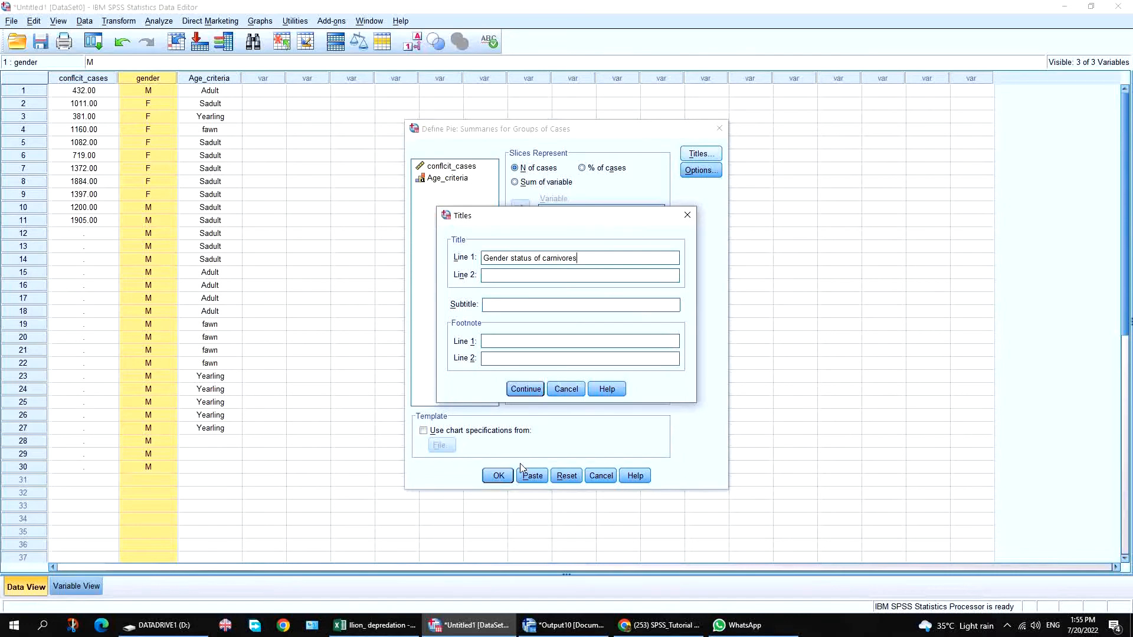
pyautogui.click(534, 390)
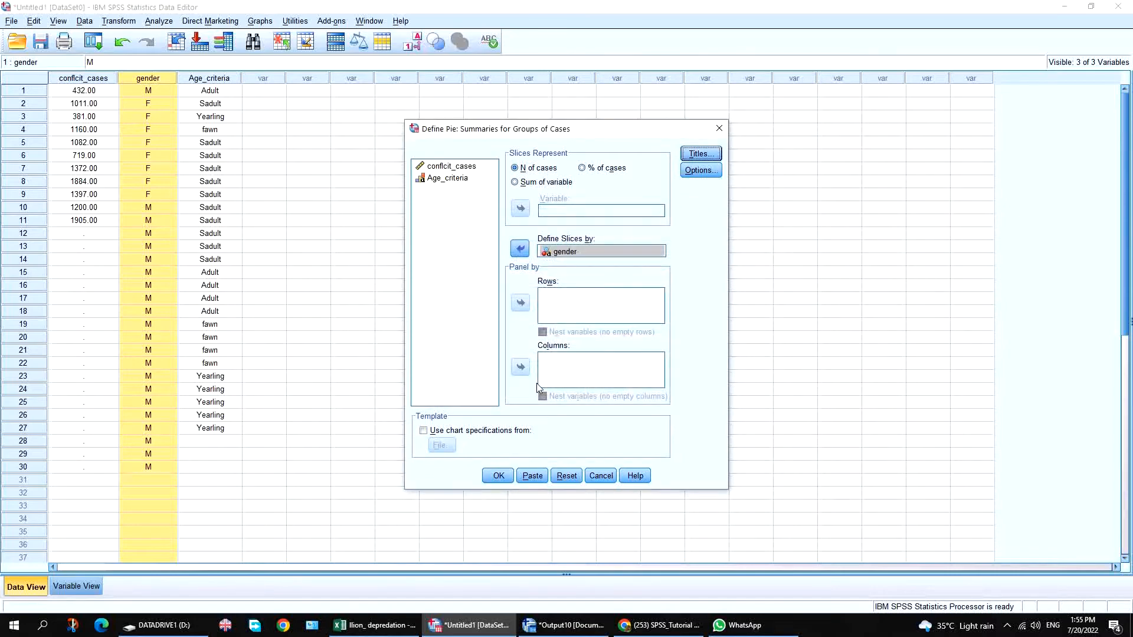
pyautogui.click(498, 476)
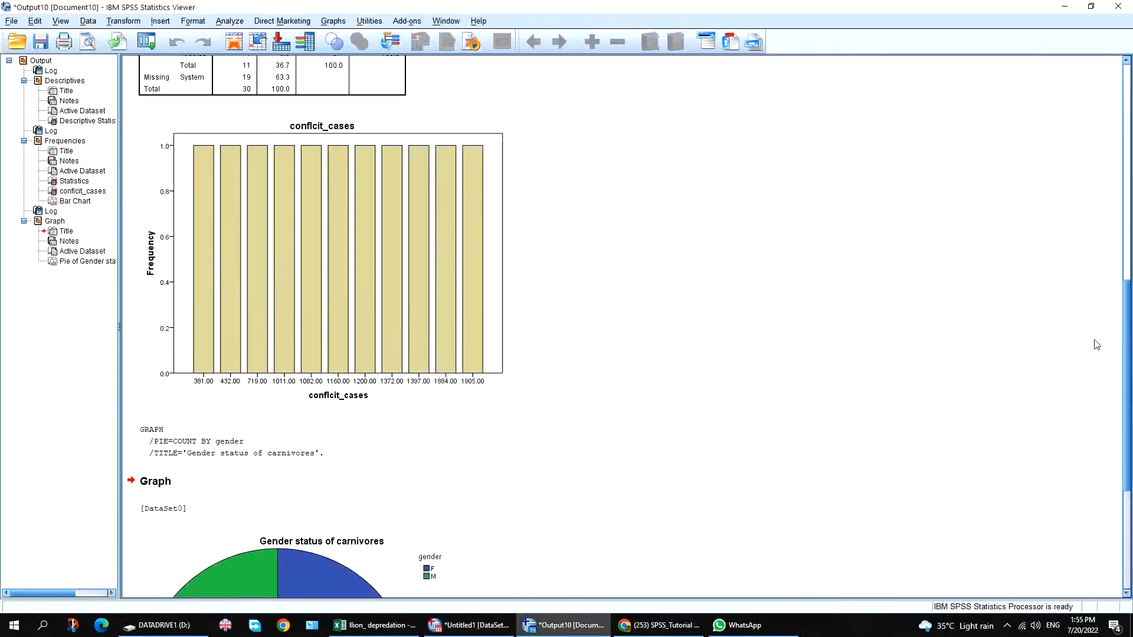
# Scroll down to review the gender pie chart, then return to the Untitled1 data editor.
pyautogui.moveTo(1126, 422); pyautogui.dragTo(1127, 556)
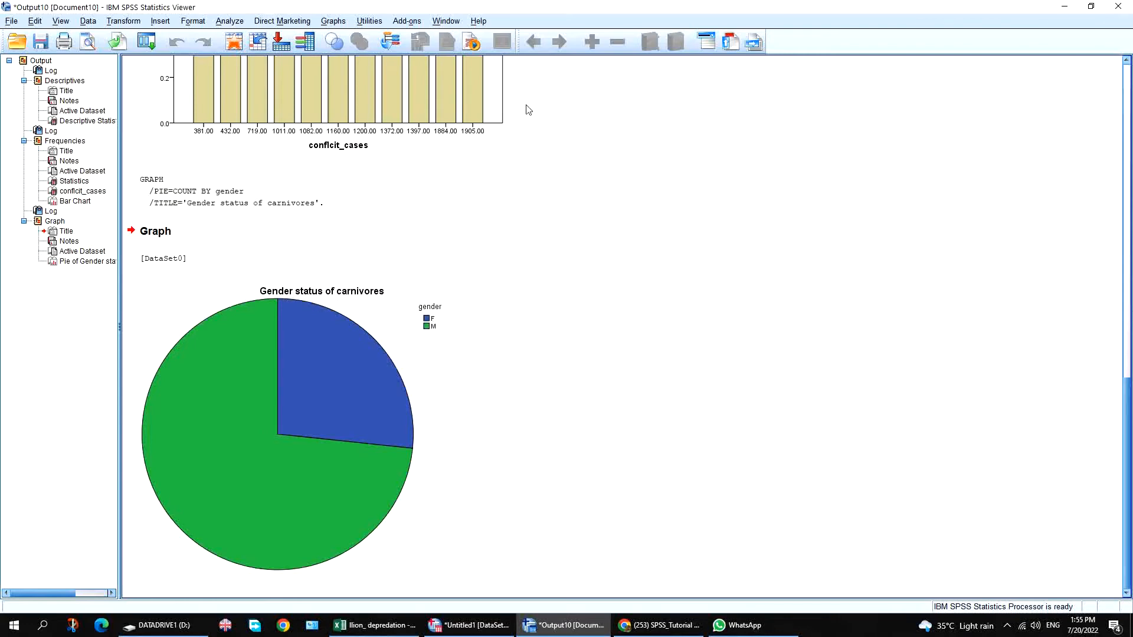
pyautogui.click(462, 630)
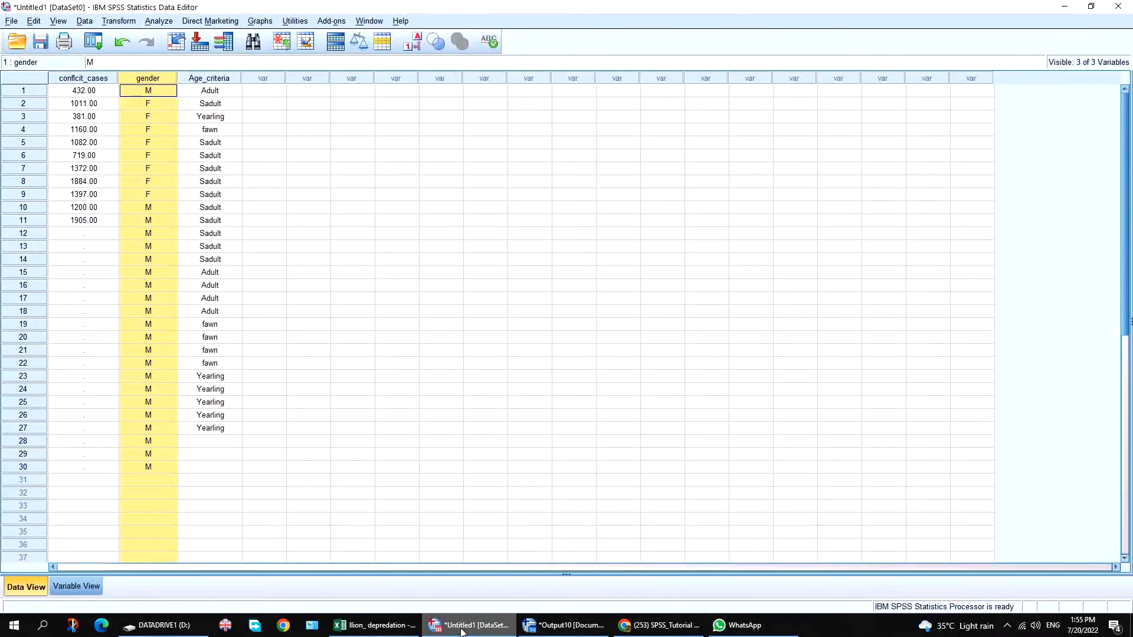
# Select the Age_criteria column and start a Frequencies analysis.
pyautogui.click(212, 86)
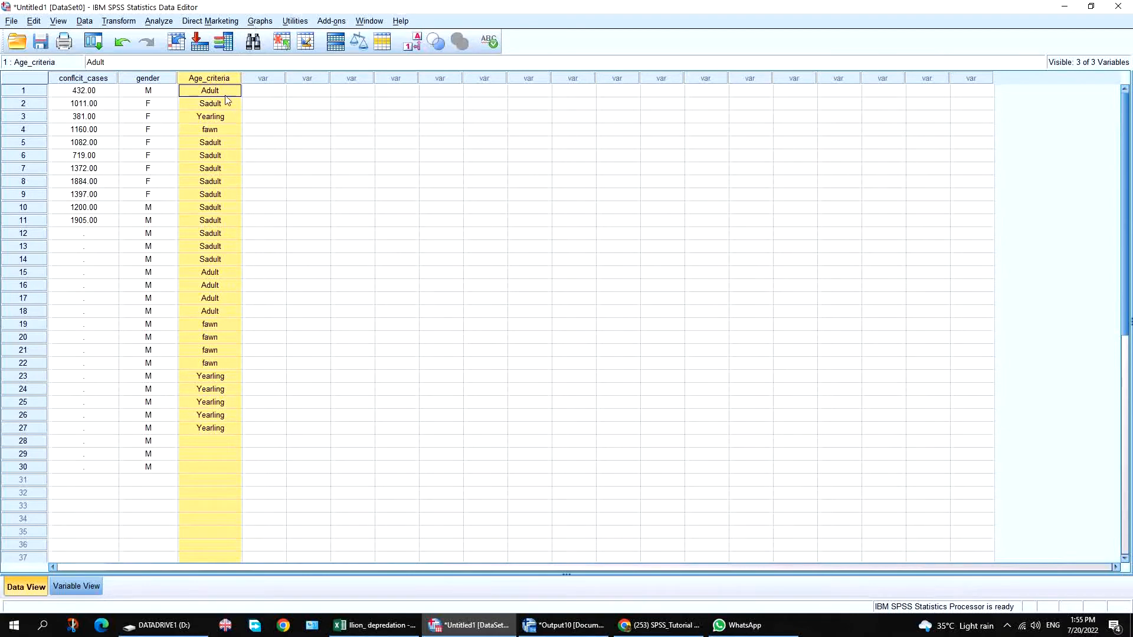
pyautogui.click(302, 22)
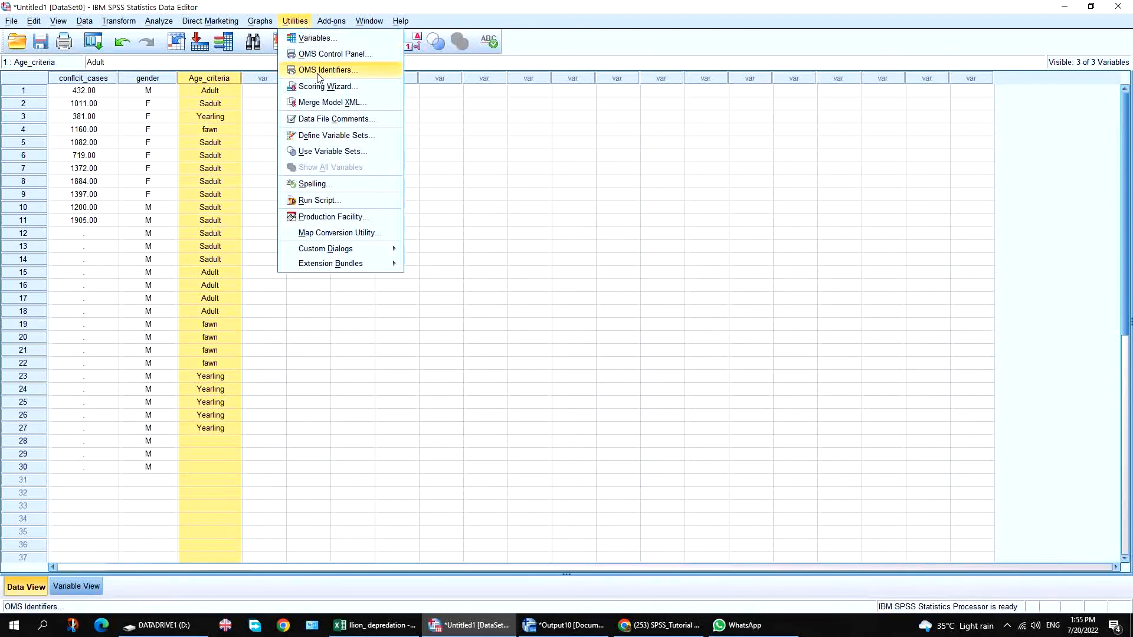
pyautogui.click(202, 83)
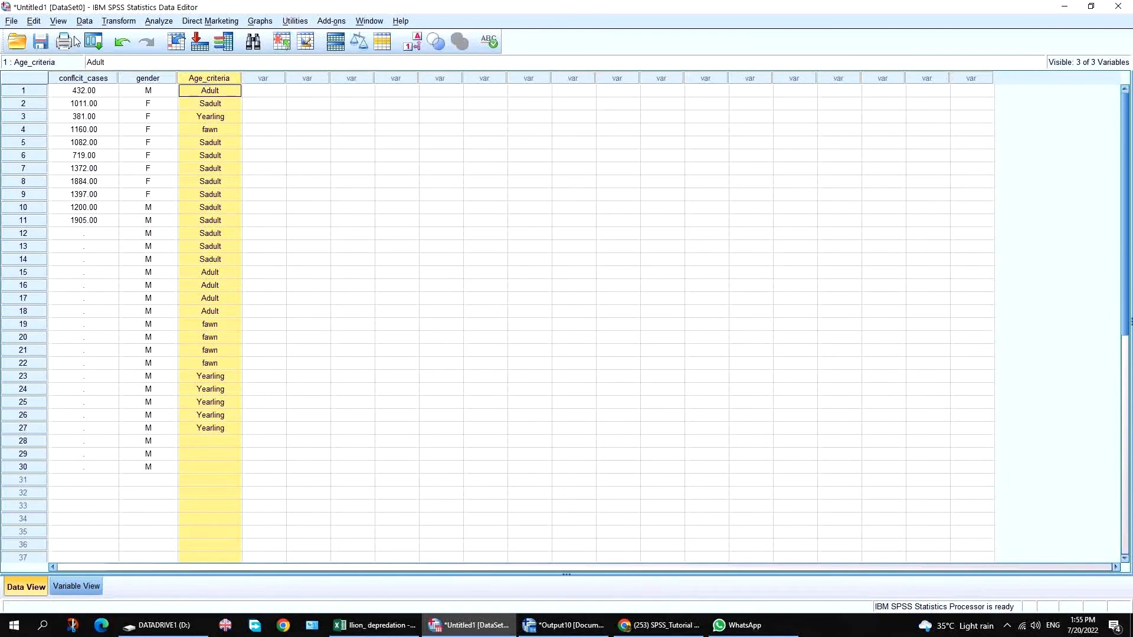
pyautogui.click(158, 21)
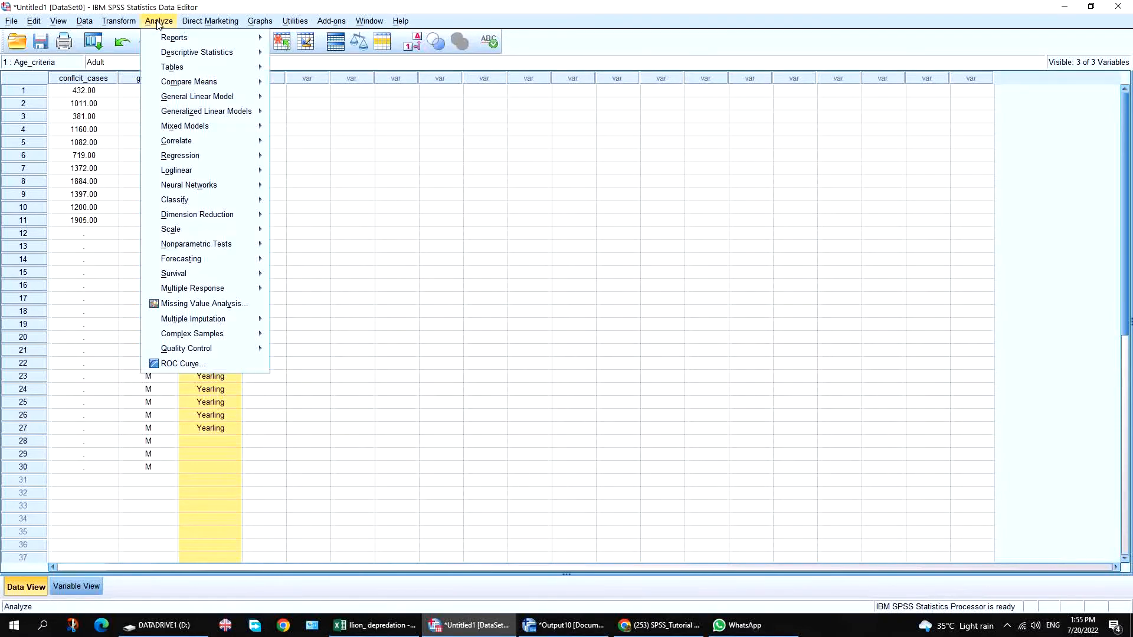
pyautogui.moveTo(177, 53)
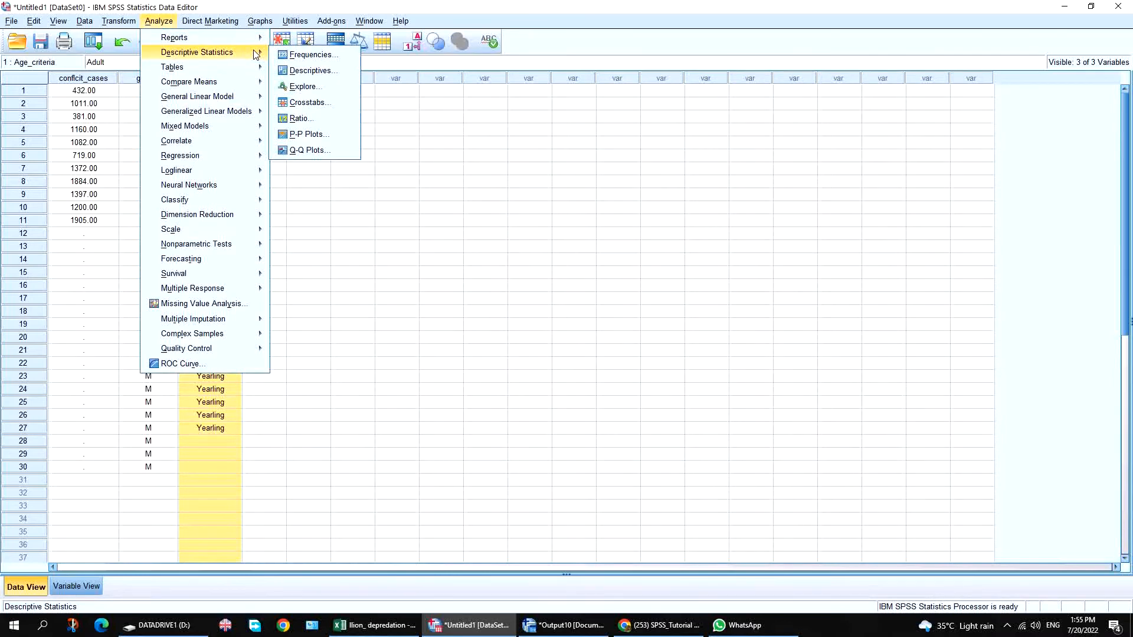
pyautogui.click(310, 55)
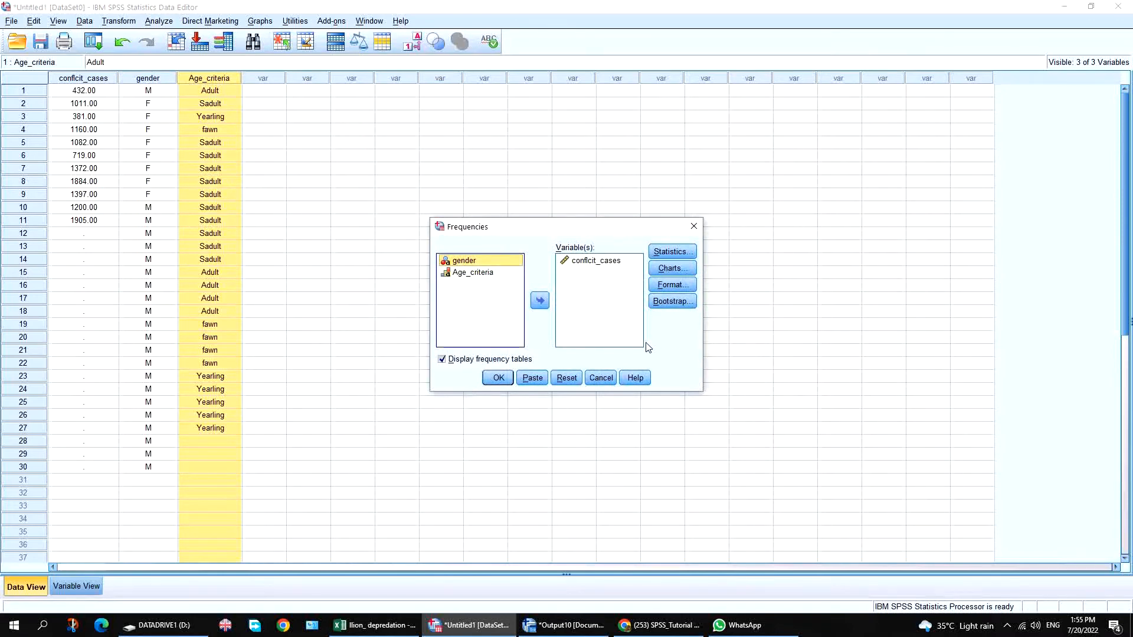
# Request Minimum and Maximum statistics and bar charts for the frequencies.
pyautogui.click(673, 251)
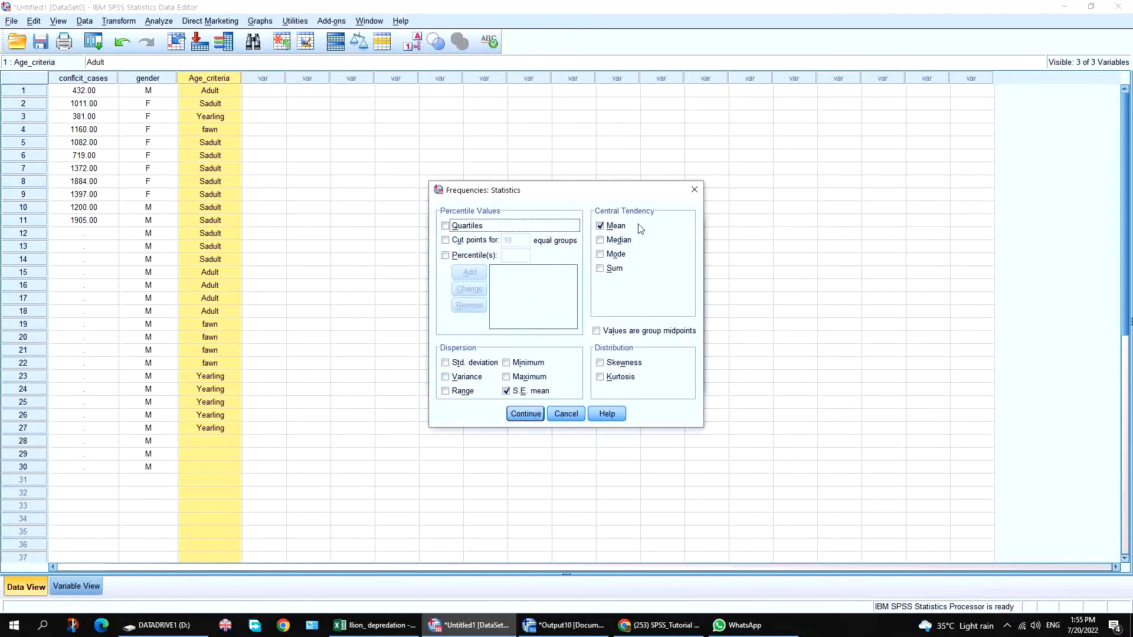
pyautogui.click(507, 363)
pyautogui.click(515, 378)
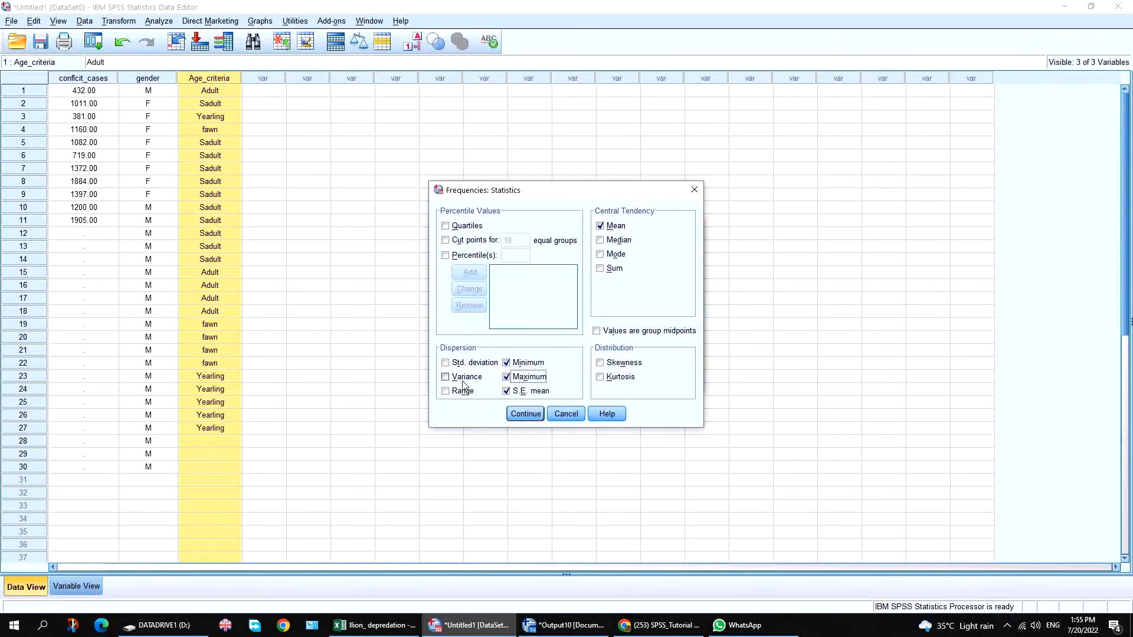
pyautogui.click(525, 413)
pyautogui.click(681, 273)
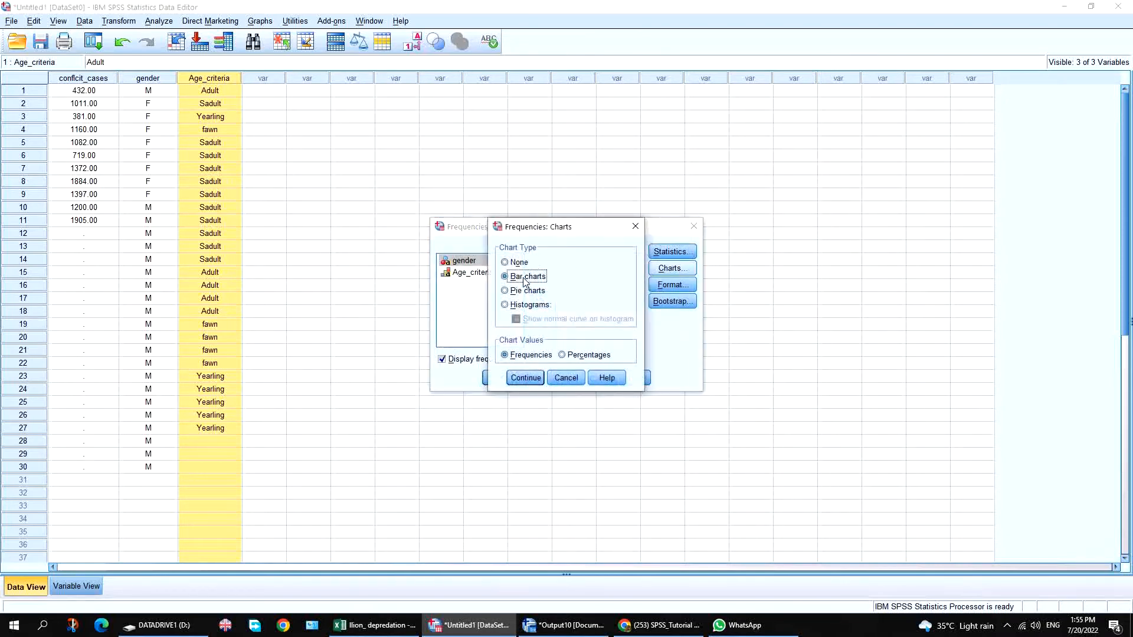
pyautogui.click(523, 380)
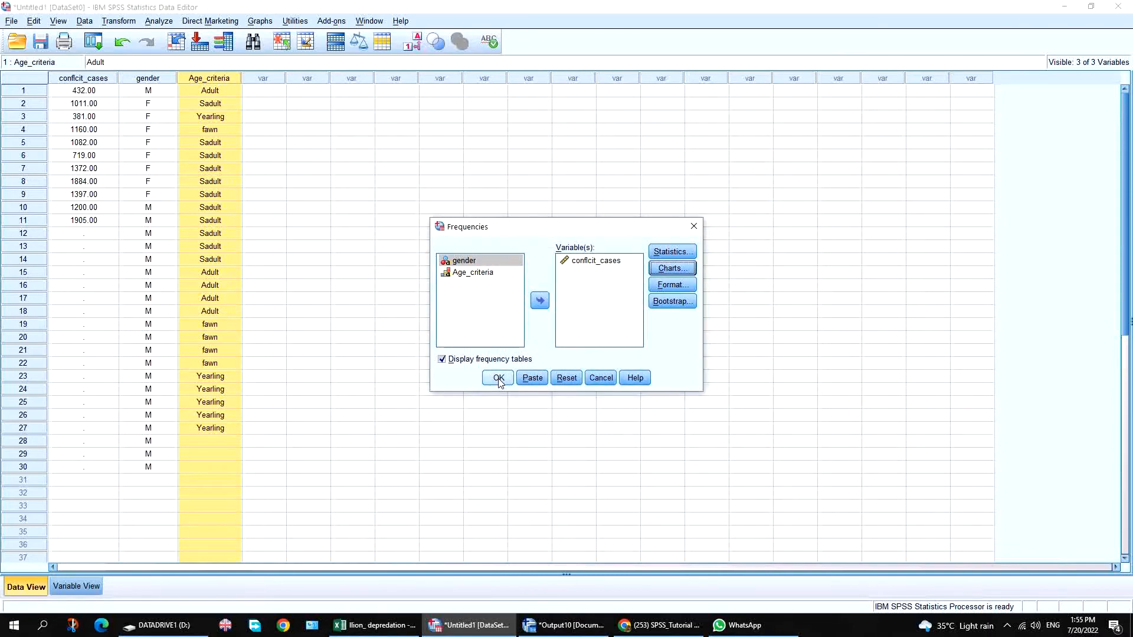
# Replace conflcit_cases with Age_criteria as the analysed variable and run it.
pyautogui.click(450, 273)
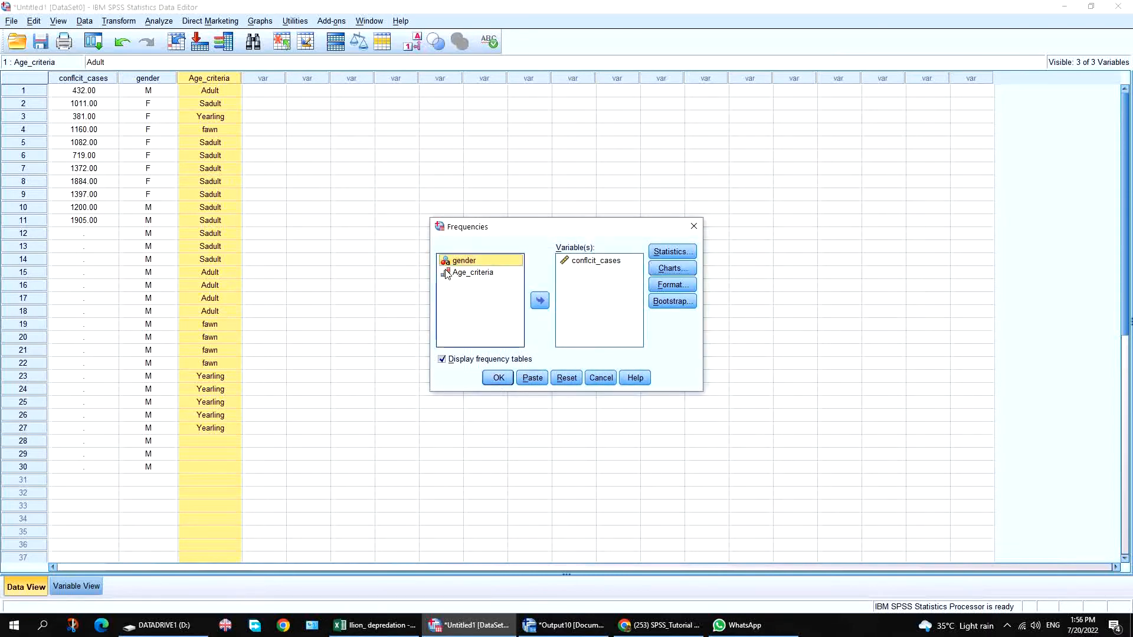
pyautogui.click(534, 297)
pyautogui.click(595, 260)
pyautogui.click(540, 301)
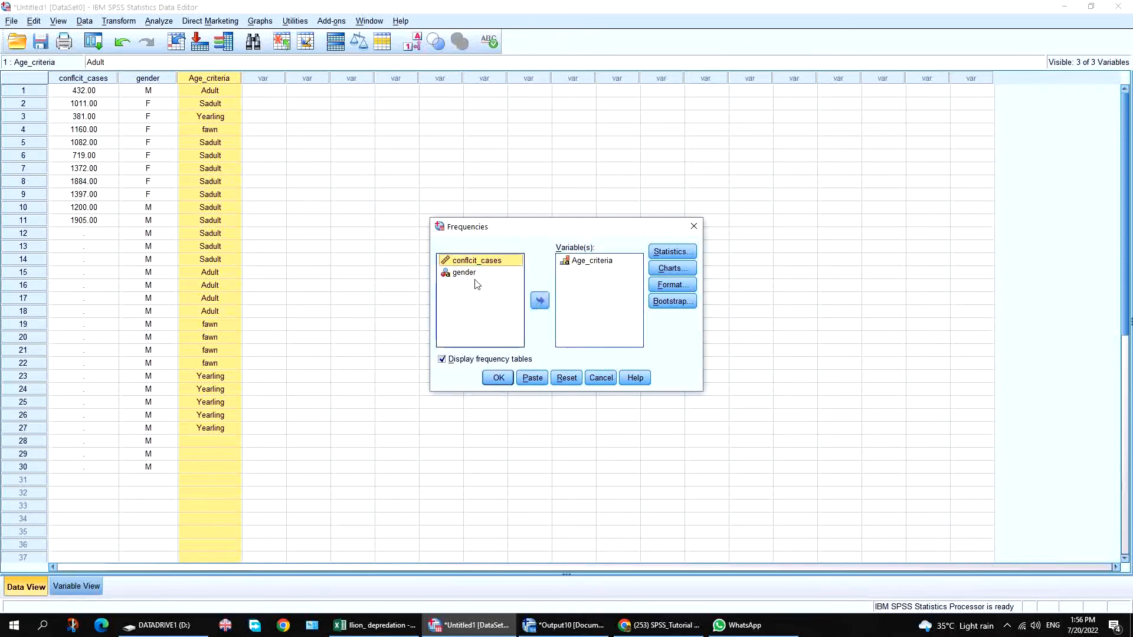
pyautogui.click(498, 378)
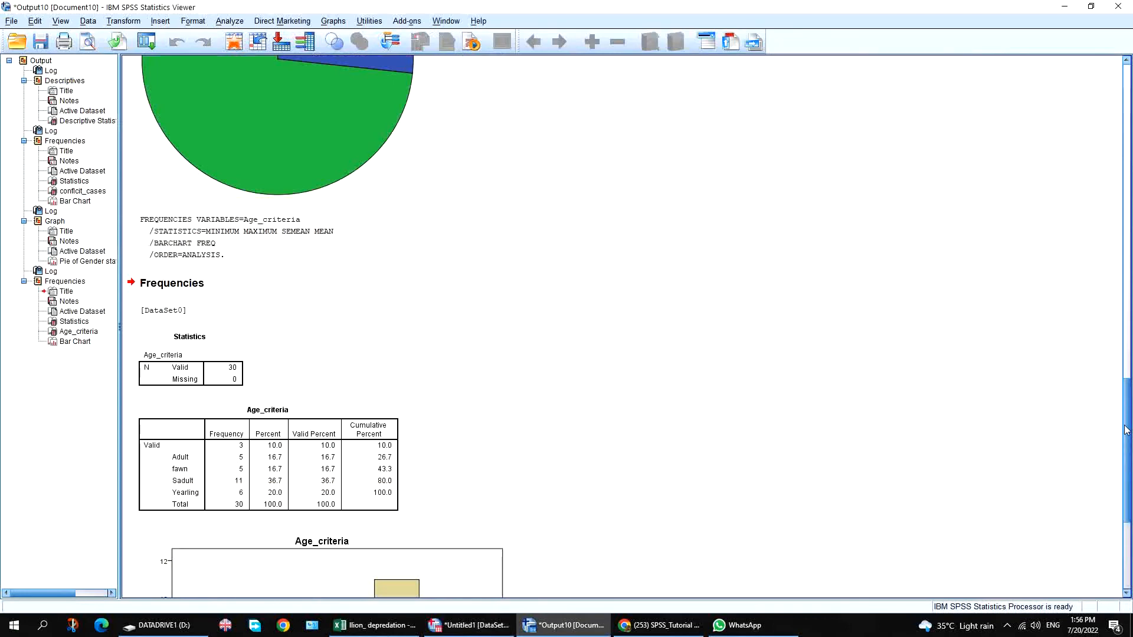
# Switch between windows until the SPSS output viewer is in front.
pyautogui.moveTo(1127, 431); pyautogui.dragTo(1126, 484)
pyautogui.click(499, 624)
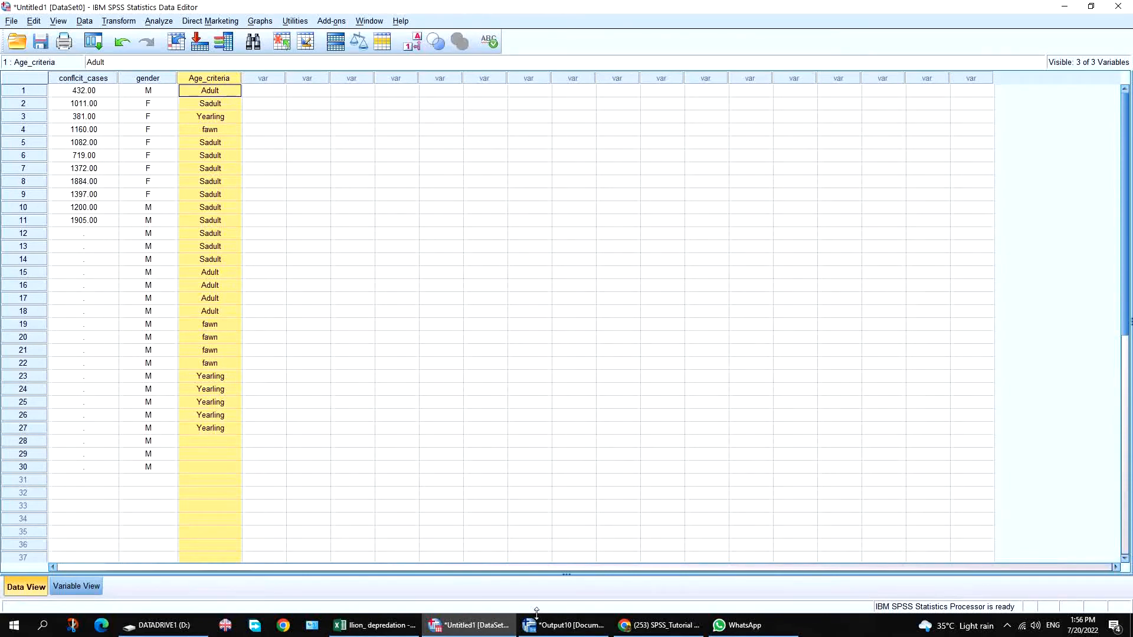
pyautogui.click(660, 625)
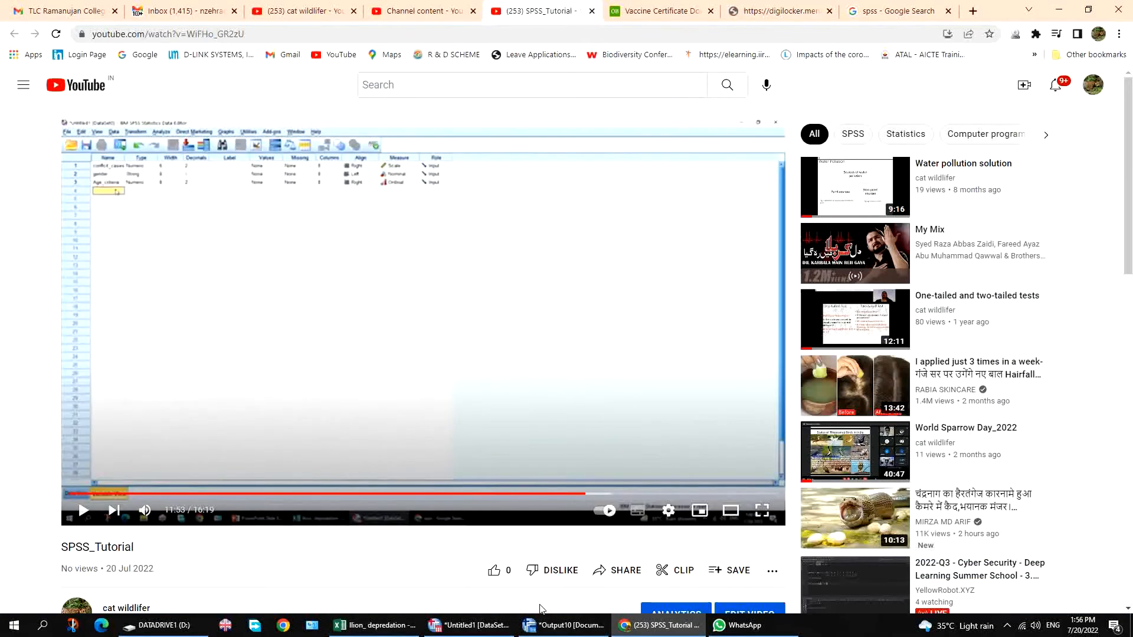
pyautogui.click(564, 625)
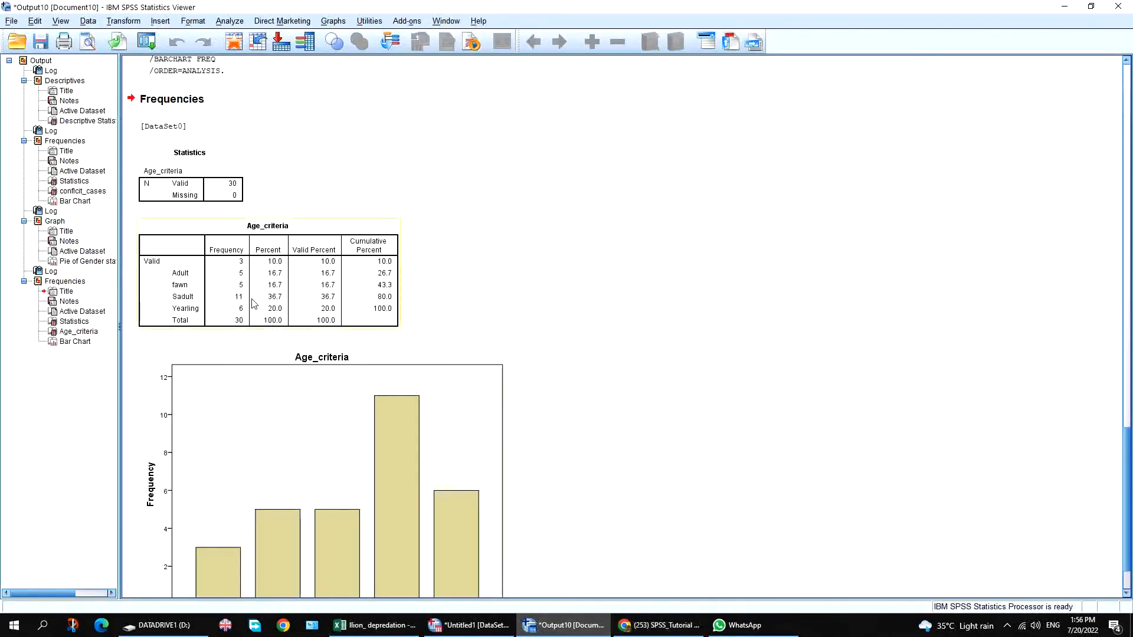
# Page down to the Age_criteria frequency table (Sadult 11, 36.7%) and its bar chart.
pyautogui.scroll(1, 1127, 473)
pyautogui.scroll(10, 1127, 474)
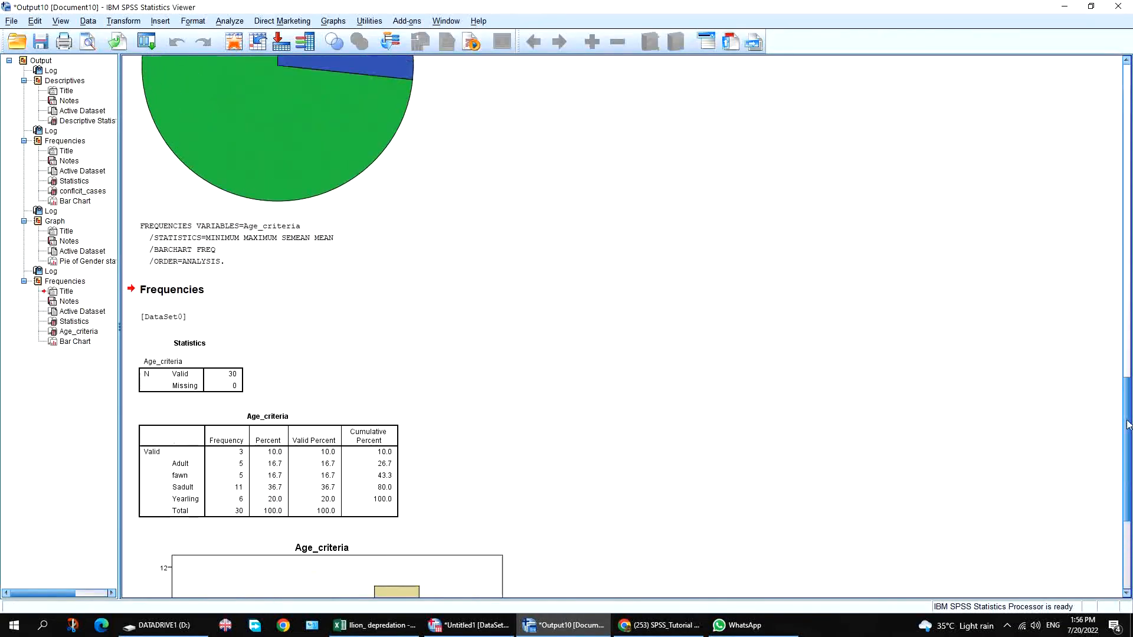
pyautogui.scroll(5, 305, 192)
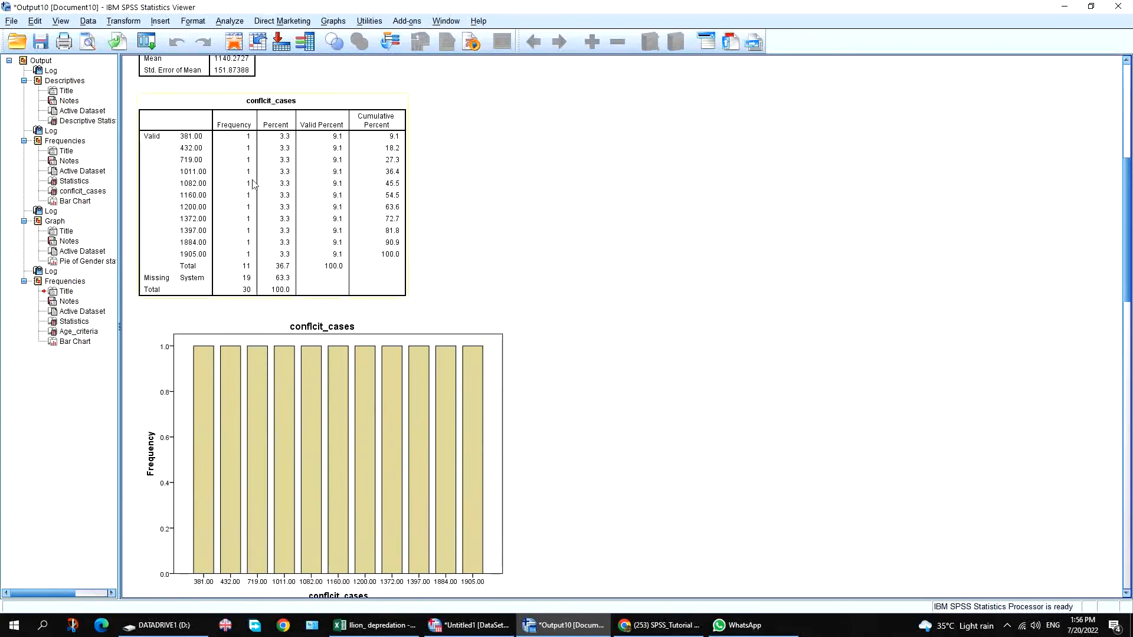
pyautogui.click(1125, 476)
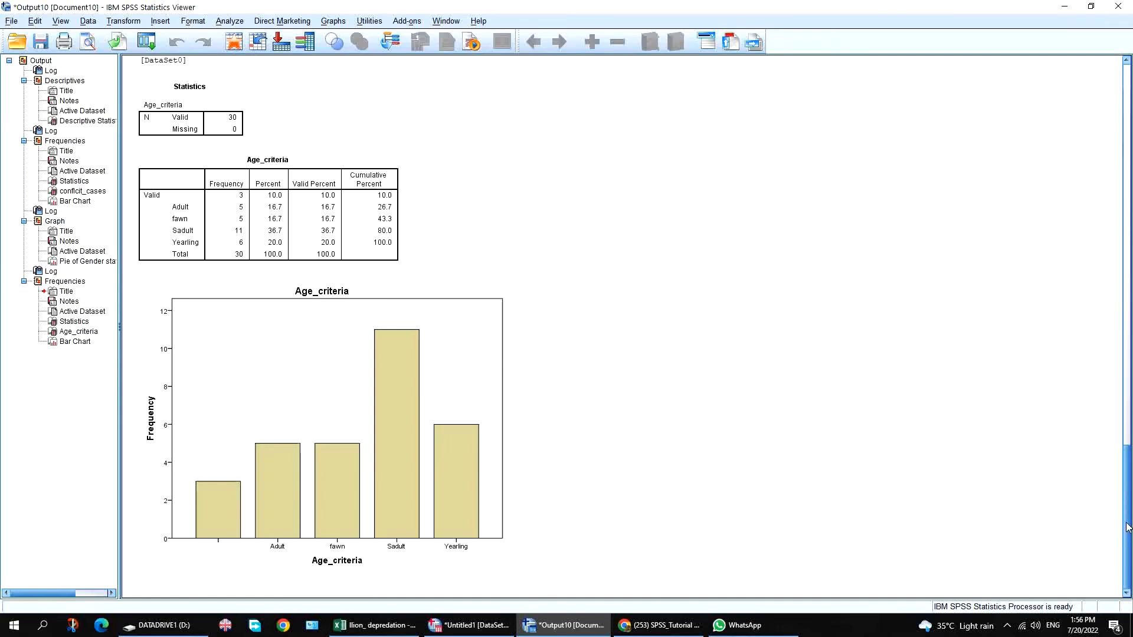
pyautogui.moveTo(1127, 527); pyautogui.dragTo(1089, 174)
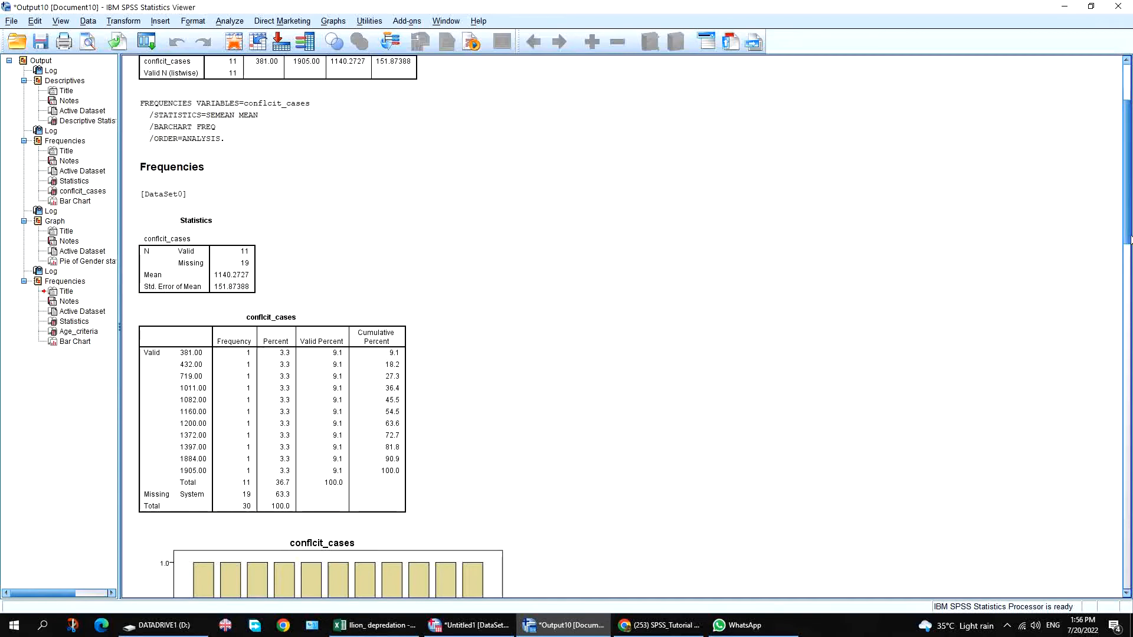
pyautogui.click(1128, 295)
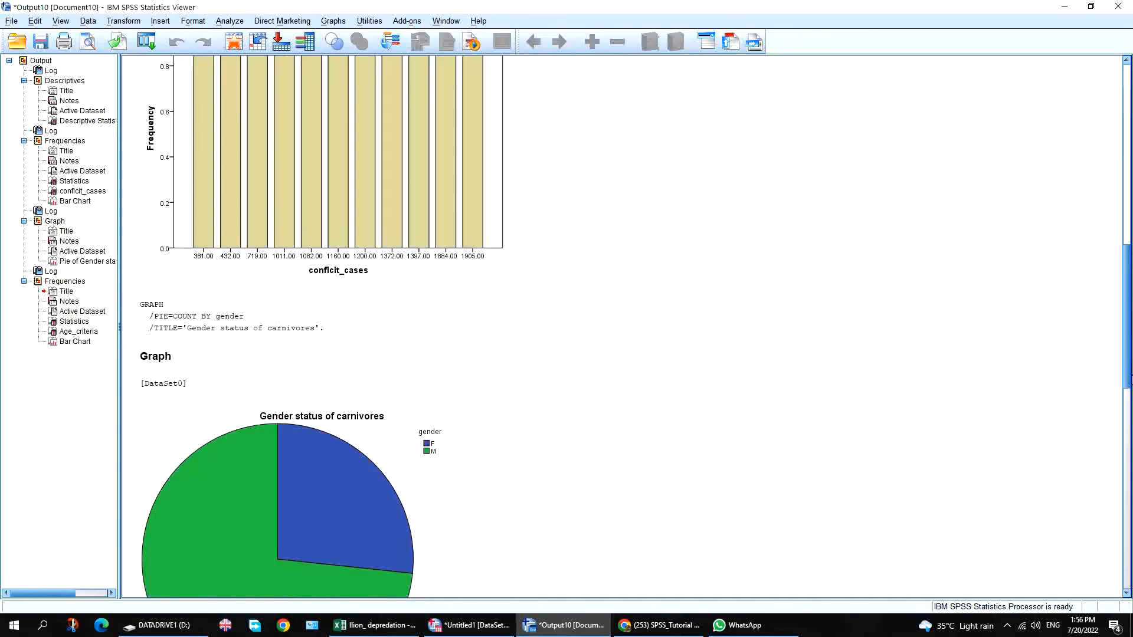
pyautogui.click(1129, 409)
pyautogui.click(1126, 538)
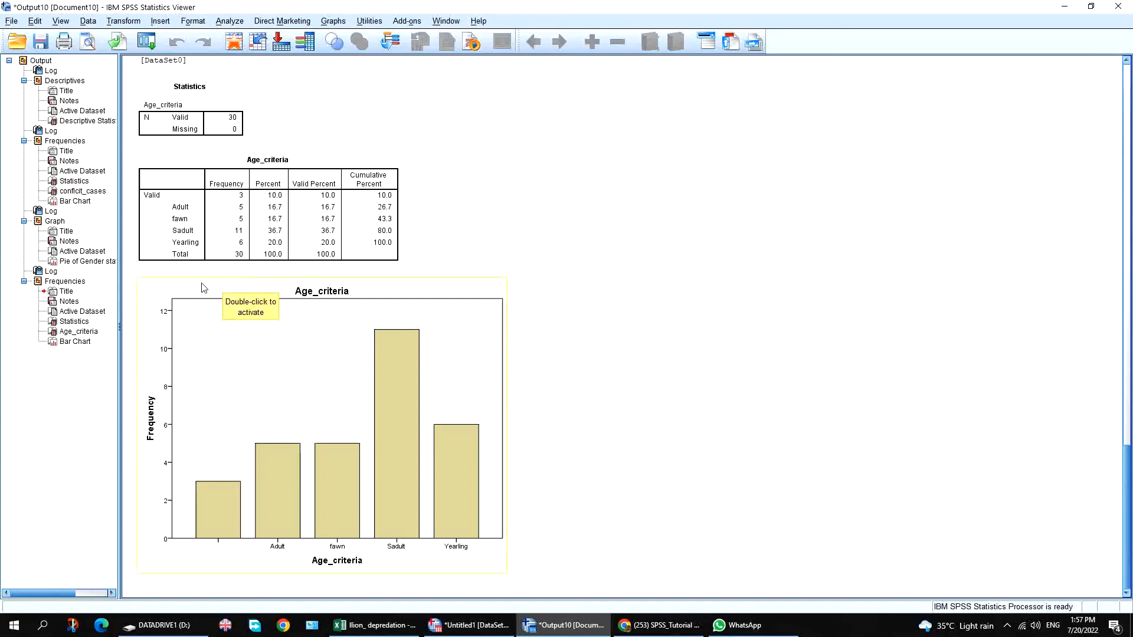
# Delete the Age_criteria bar chart, frequency table and statistics table from the output.
pyautogui.click(186, 285)
pyautogui.press('Delete')
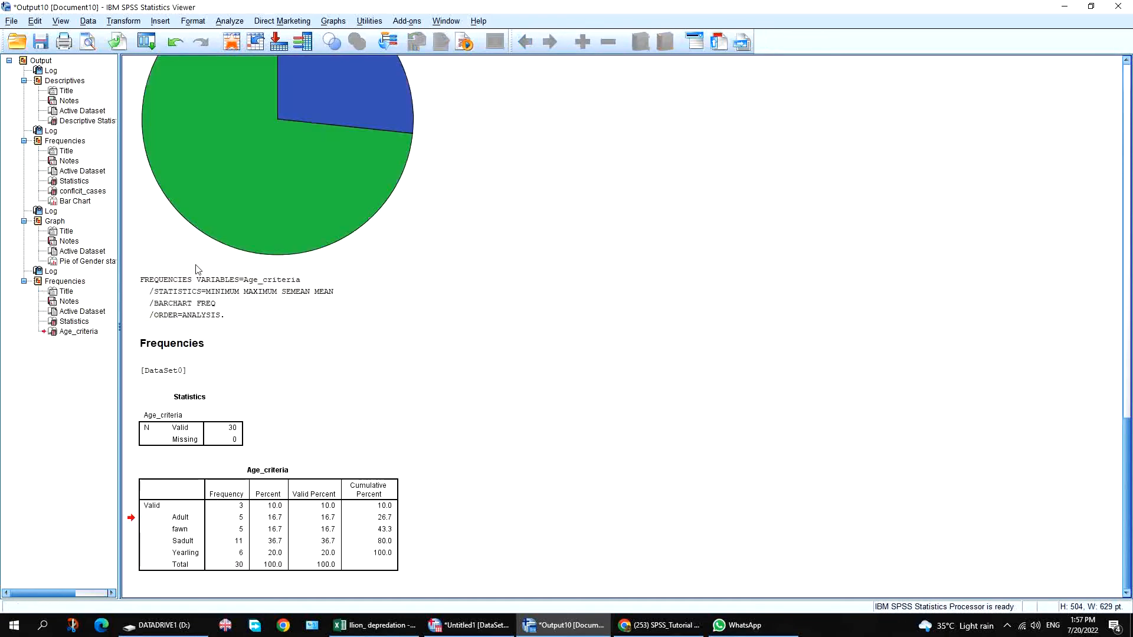
pyautogui.press('Delete')
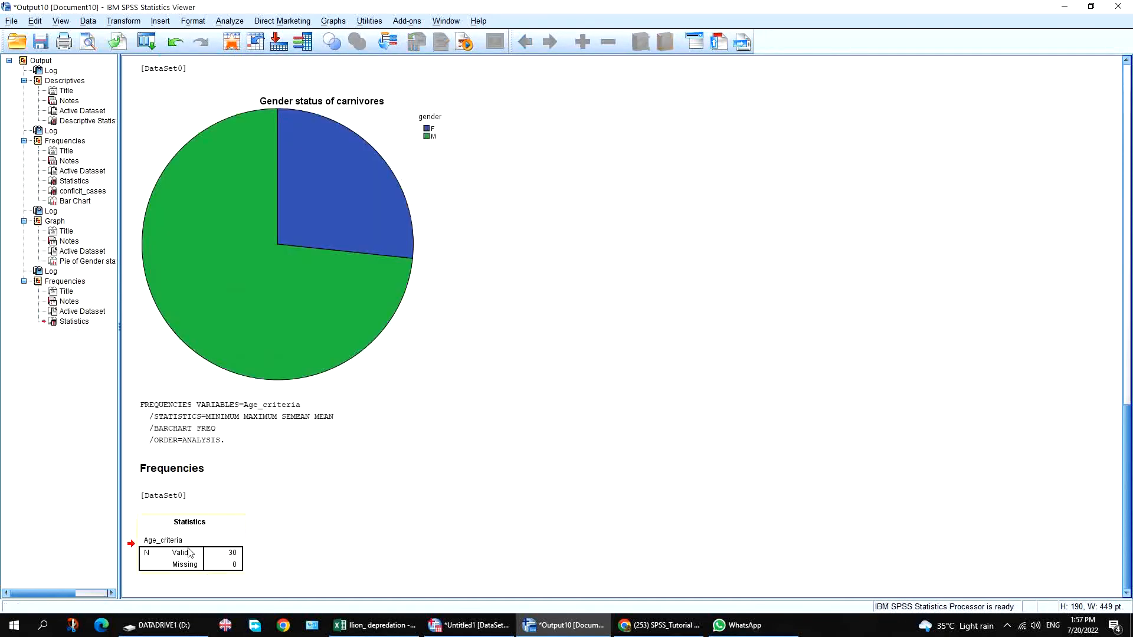
pyautogui.click(225, 531)
pyautogui.press('Delete')
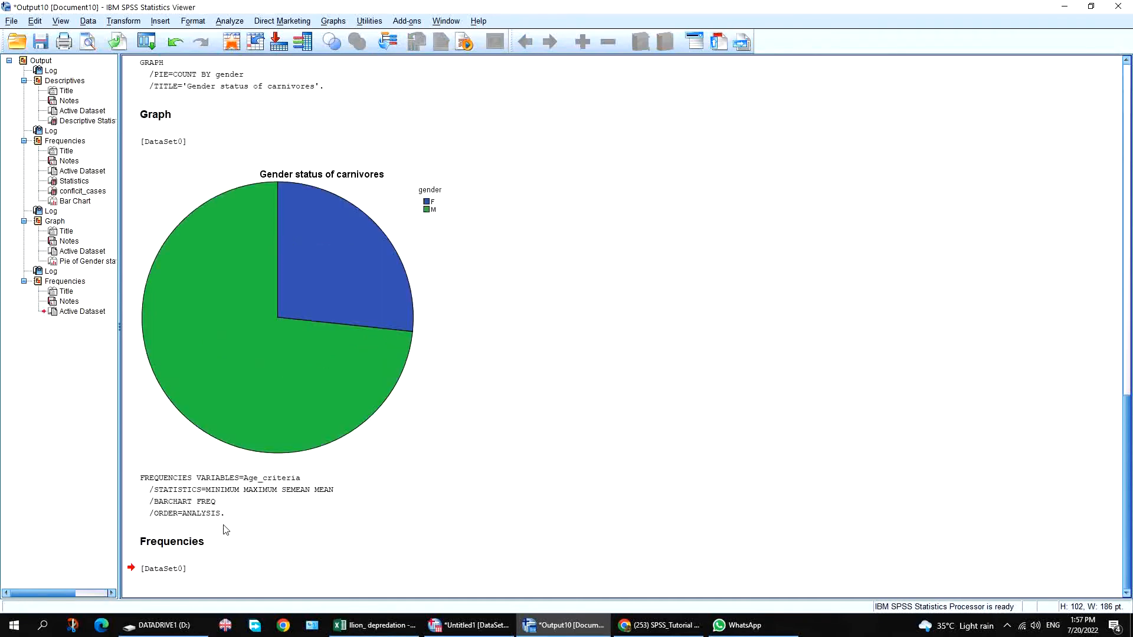
# Delete the Frequencies heading and [DataSet0] line, then return to the data editor.
pyautogui.click(194, 548)
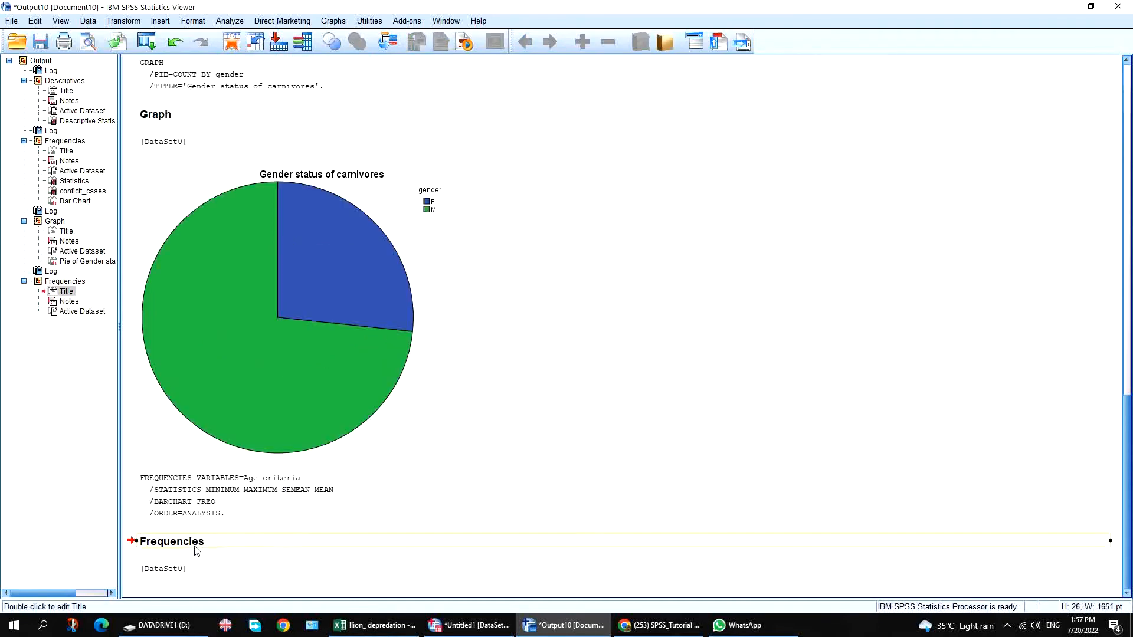
pyautogui.press('Delete')
pyautogui.click(180, 570)
pyautogui.press('Delete')
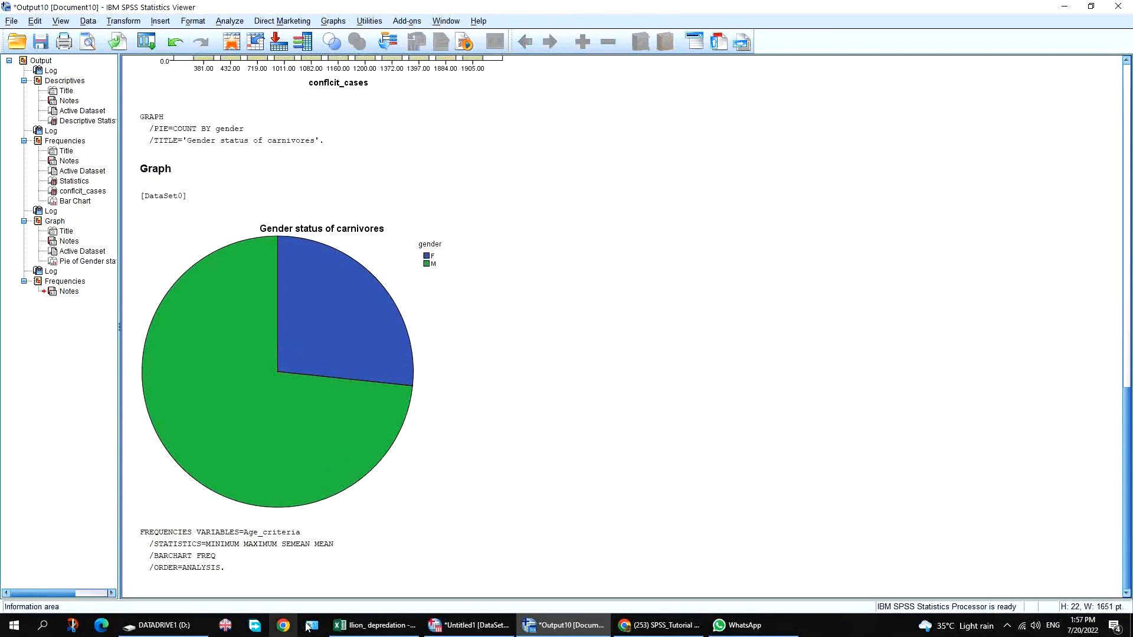
pyautogui.click(469, 625)
pyautogui.click(263, 219)
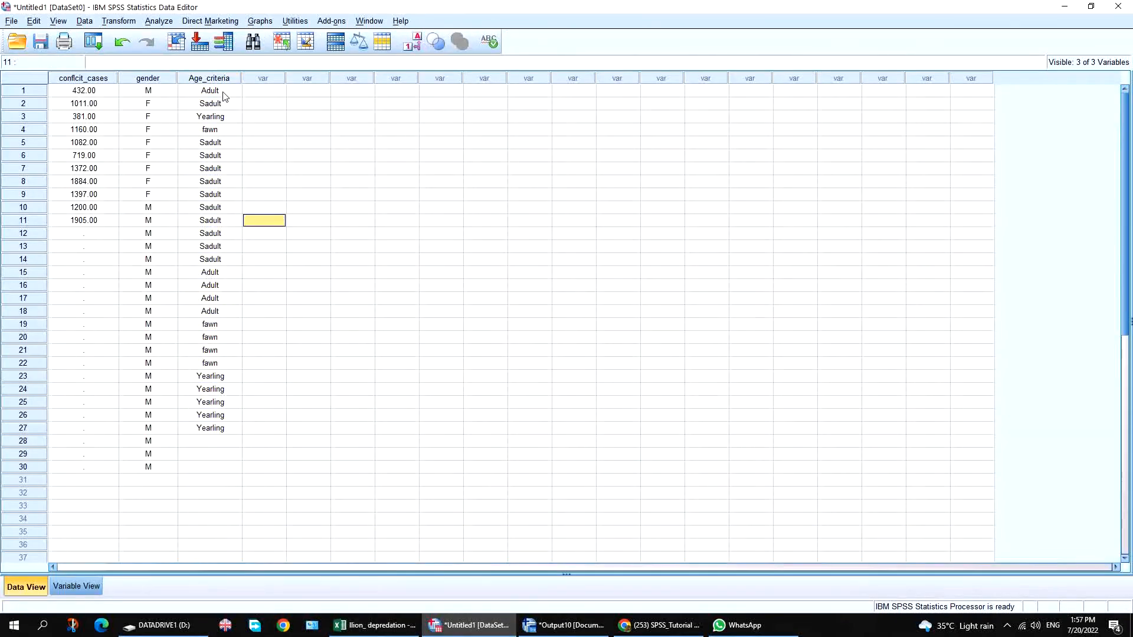
# Select the Age_criteria values and open Frequencies with Age_criteria as the variable.
pyautogui.moveTo(221, 91); pyautogui.dragTo(223, 429)
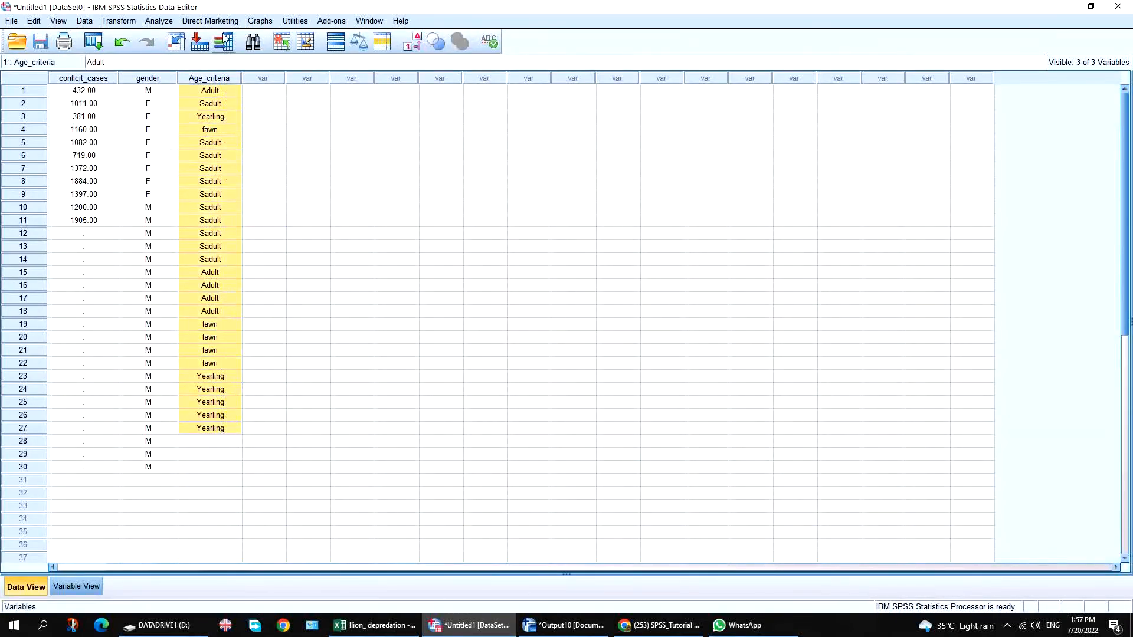
pyautogui.click(159, 21)
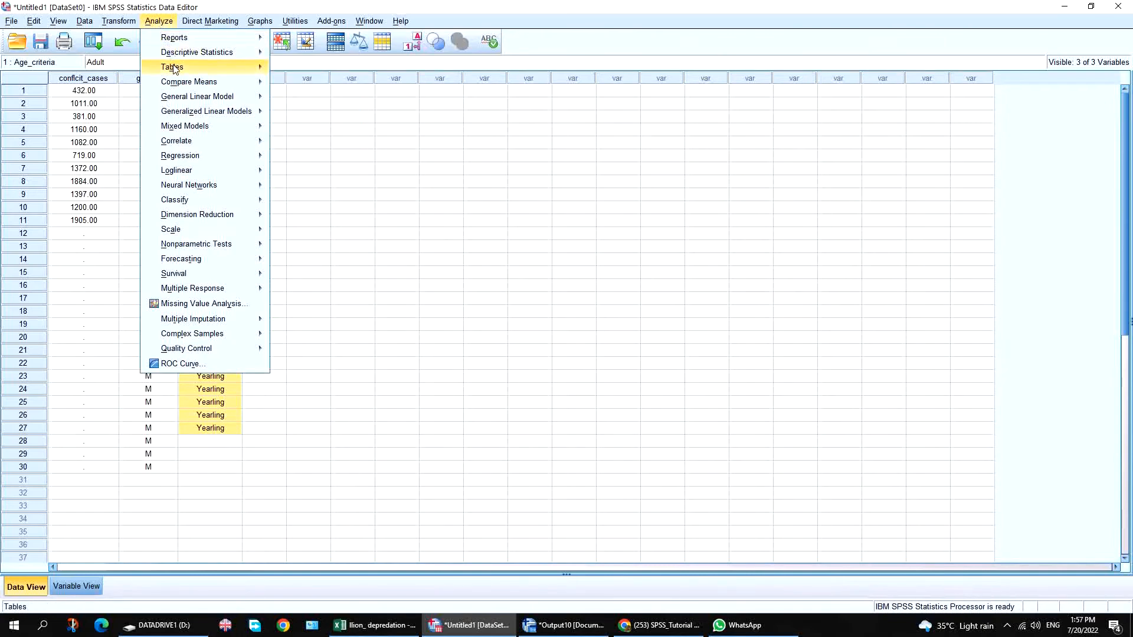
pyautogui.moveTo(263, 57)
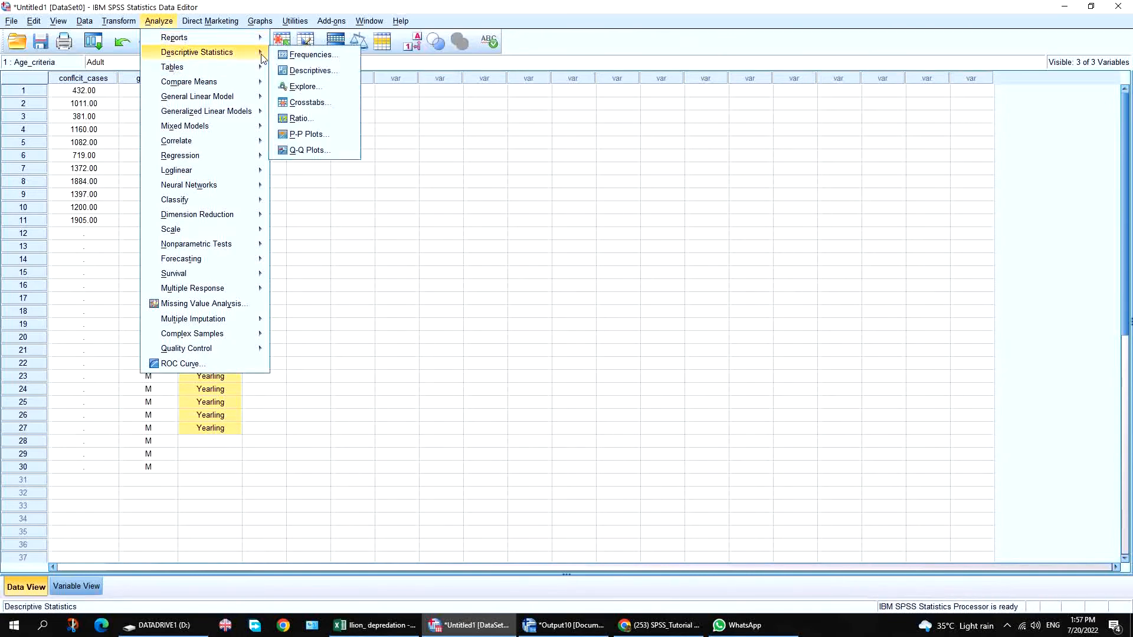
pyautogui.click(312, 55)
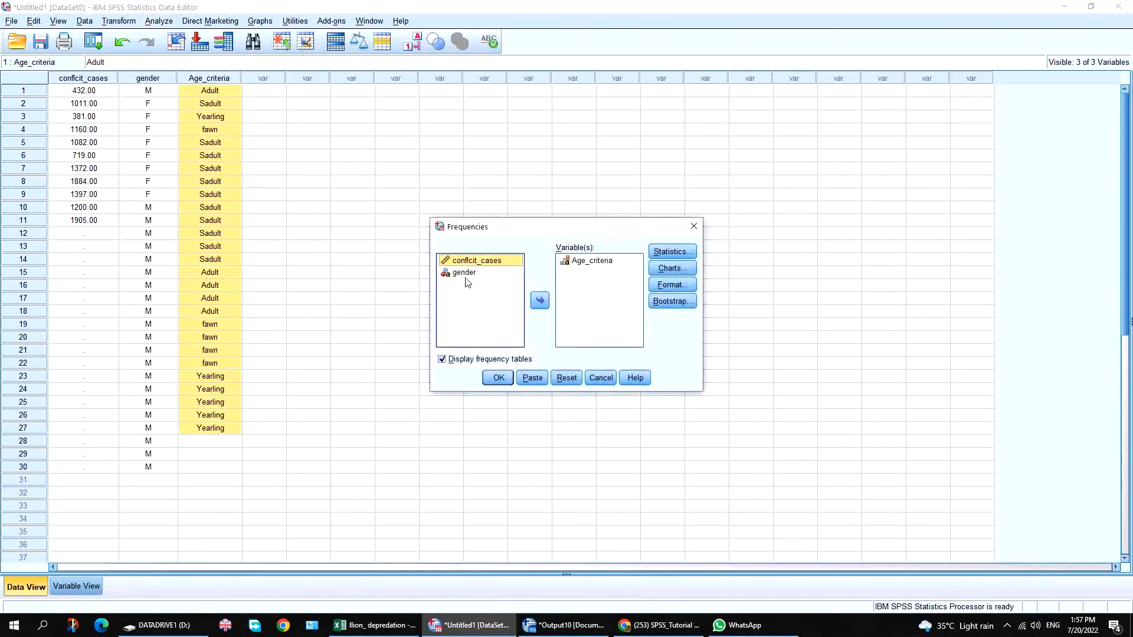
pyautogui.click(590, 260)
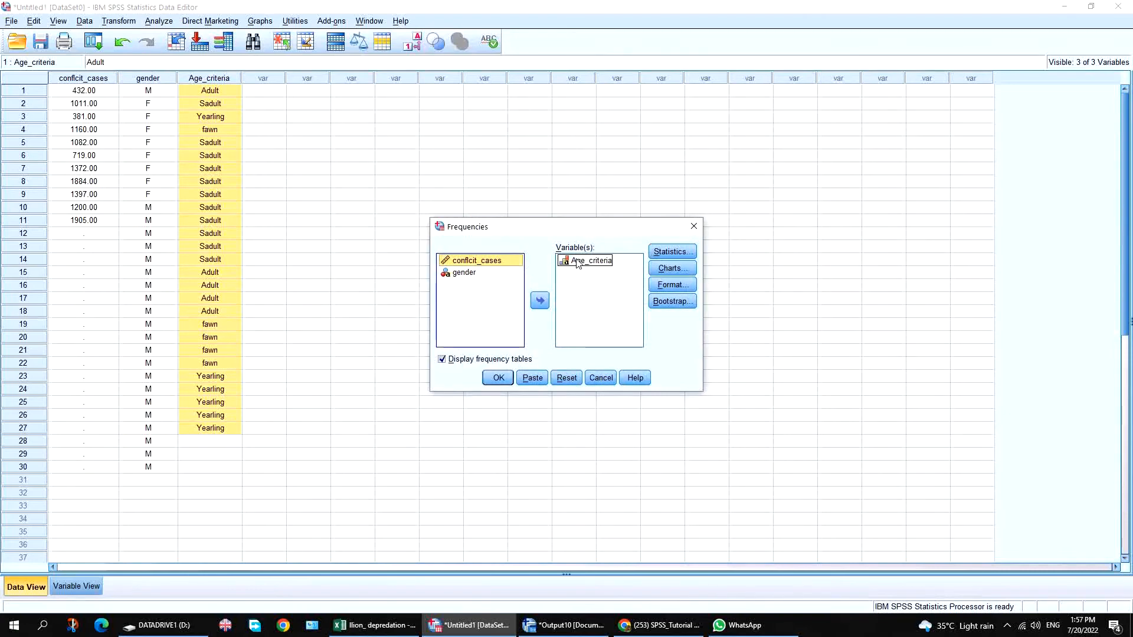
pyautogui.click(546, 301)
pyautogui.click(545, 303)
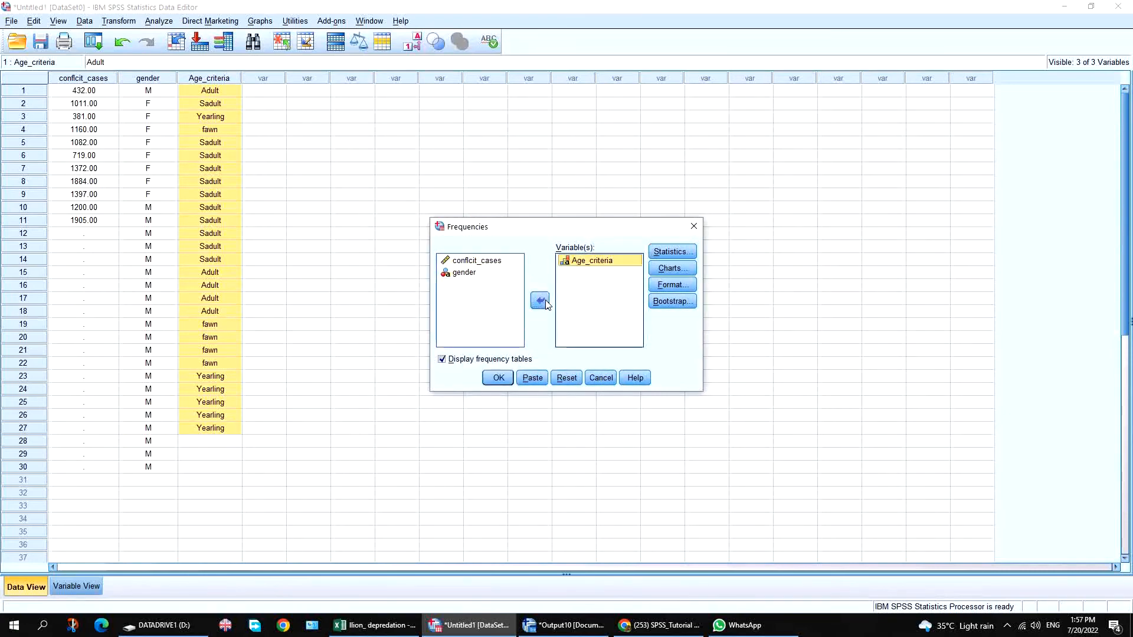
# Keep bar charts and mean, minimum, maximum and S.E. mean statistics, then run it.
pyautogui.click(672, 268)
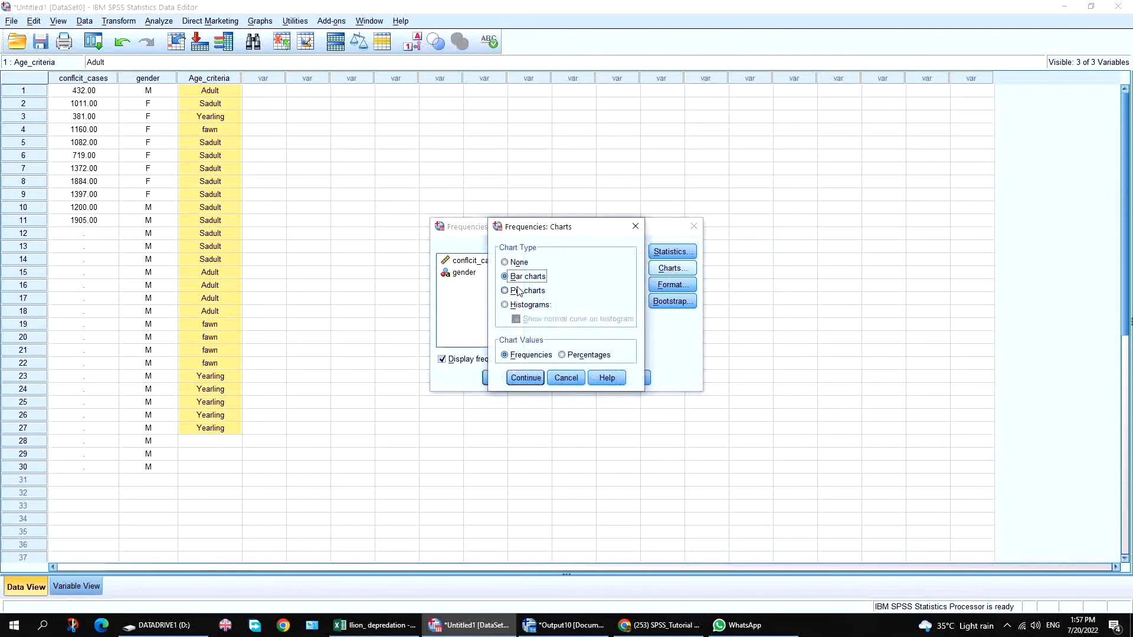
pyautogui.click(525, 378)
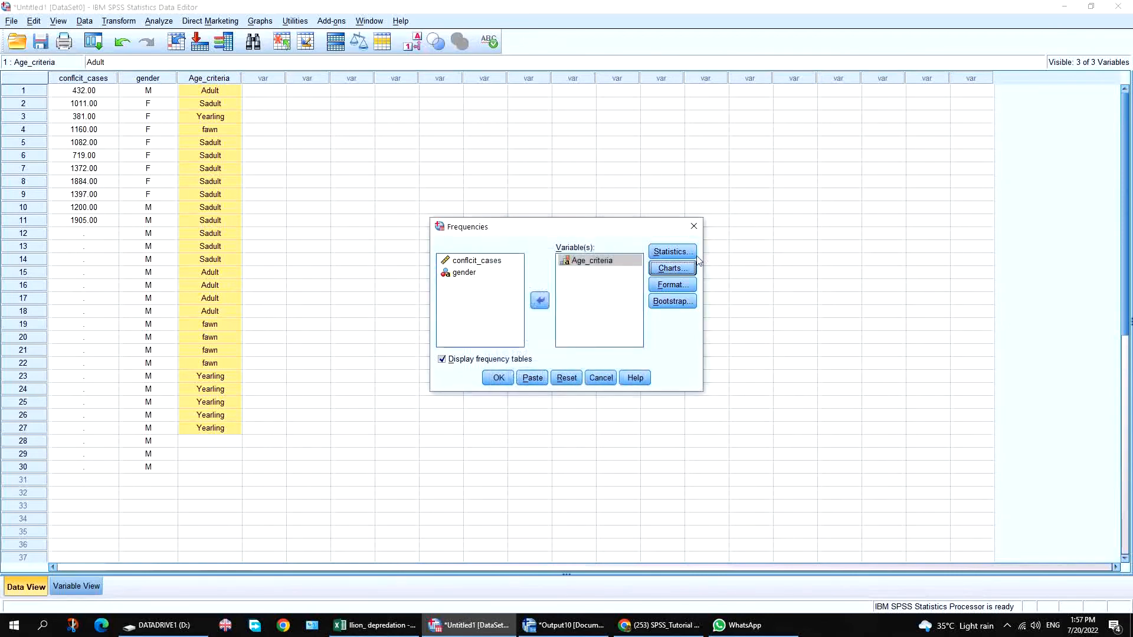
pyautogui.click(671, 252)
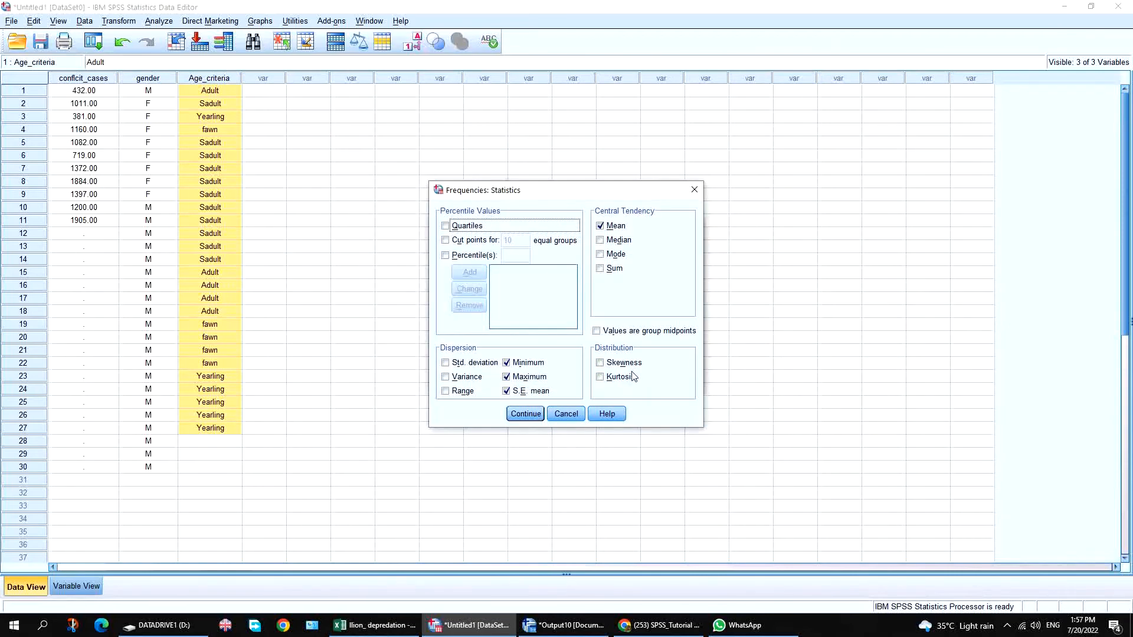
pyautogui.click(525, 414)
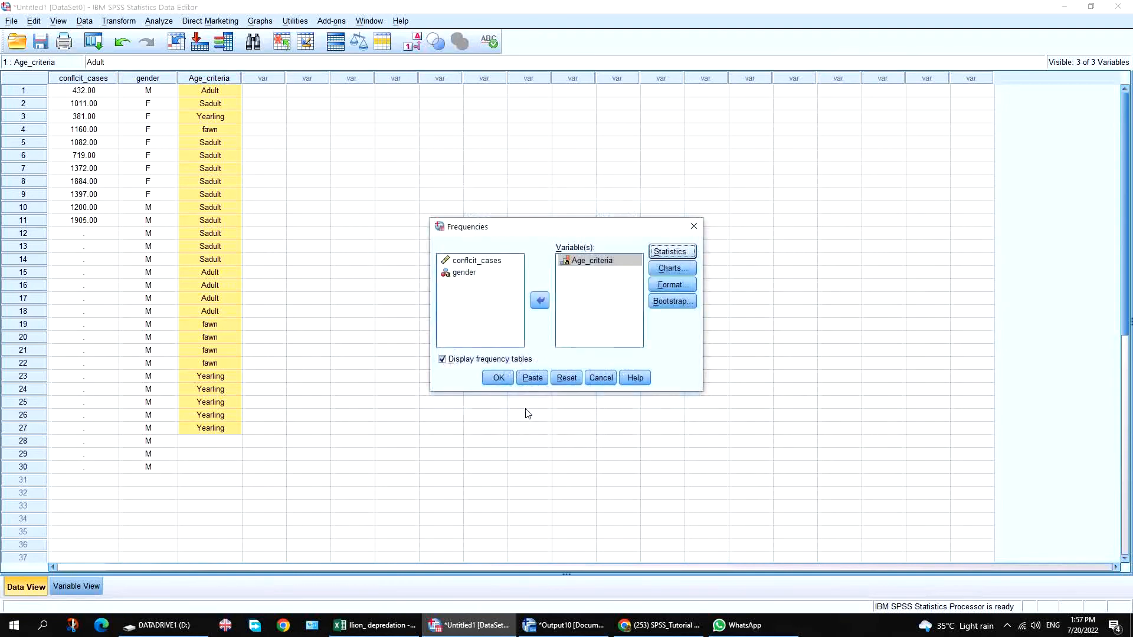
pyautogui.click(499, 382)
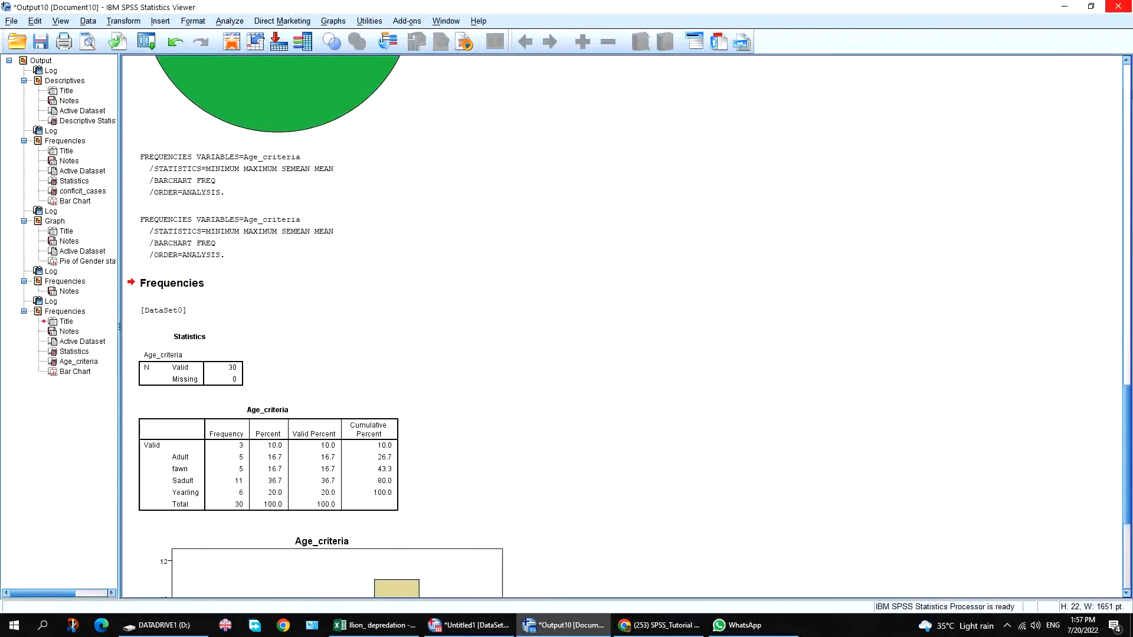
# Review the new Age_criteria frequency table and bar chart, then return to the data editor.
pyautogui.click(1127, 359)
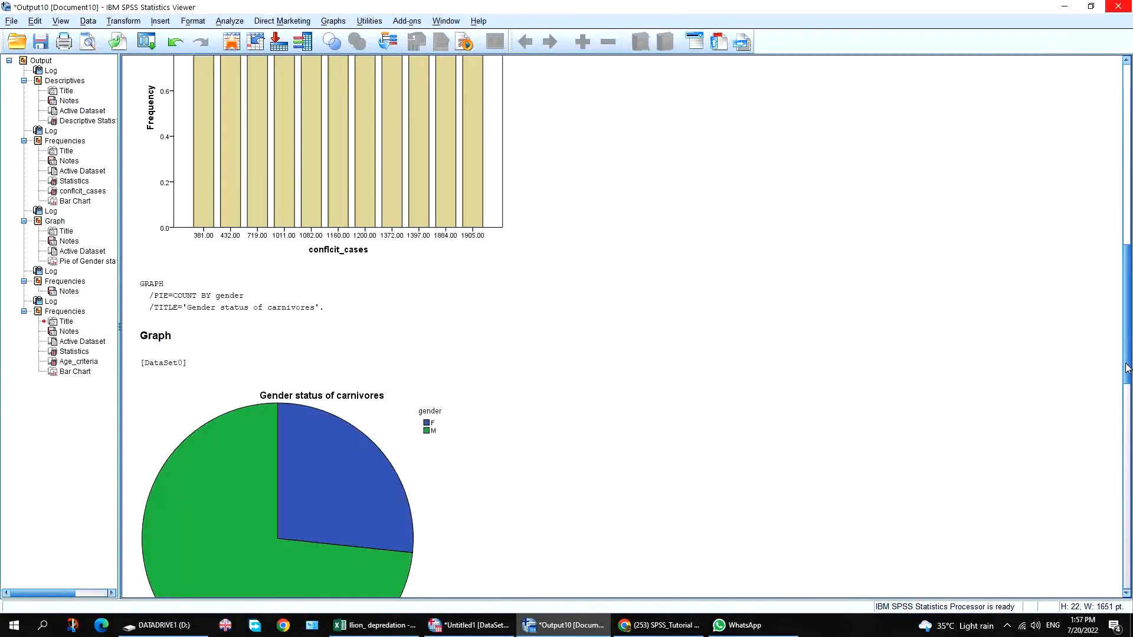
pyautogui.click(1127, 393)
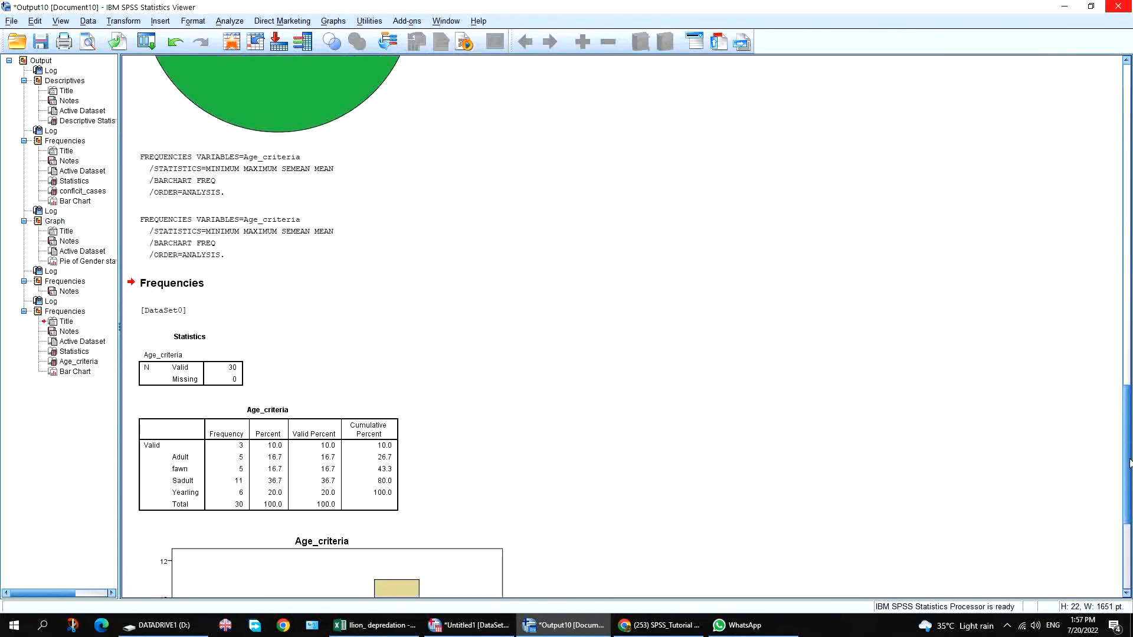
pyautogui.click(1128, 586)
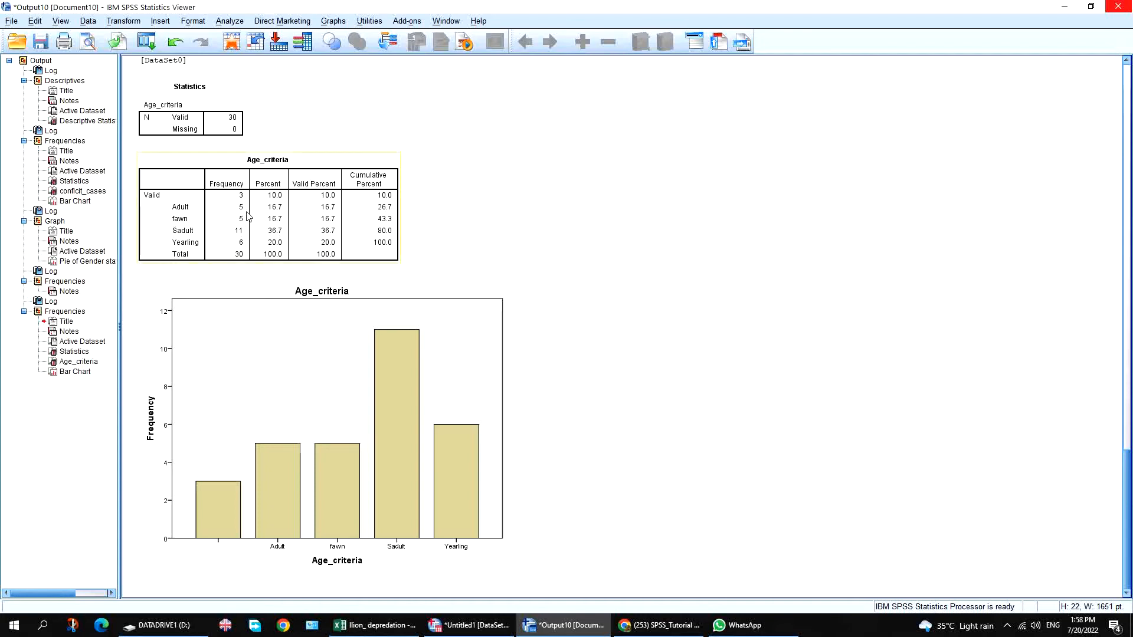
pyautogui.click(245, 248)
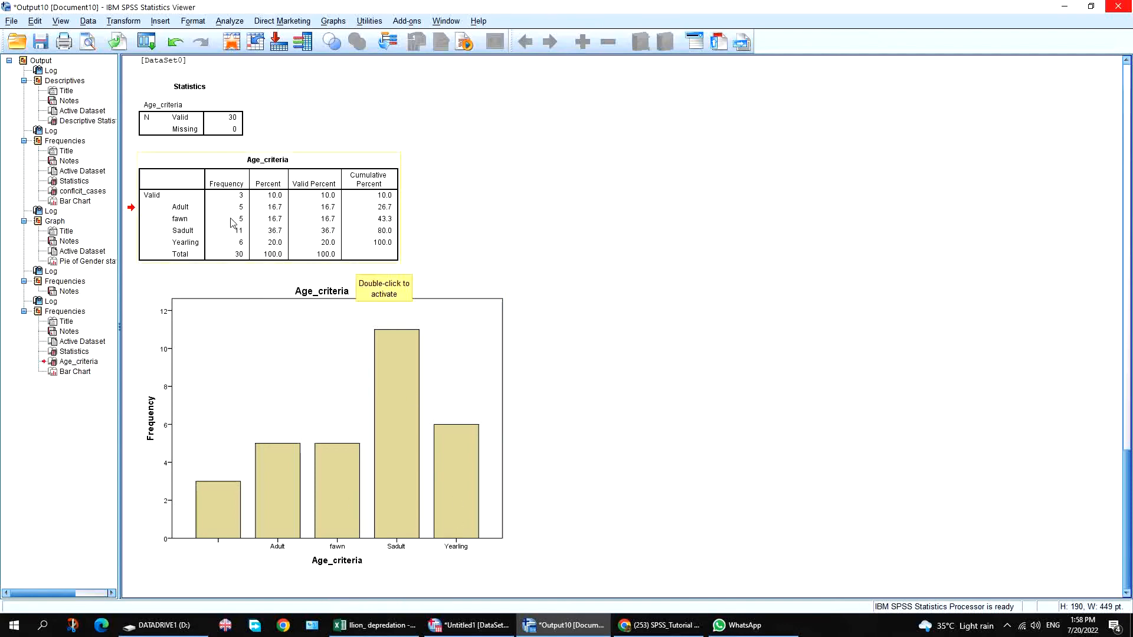
pyautogui.click(469, 354)
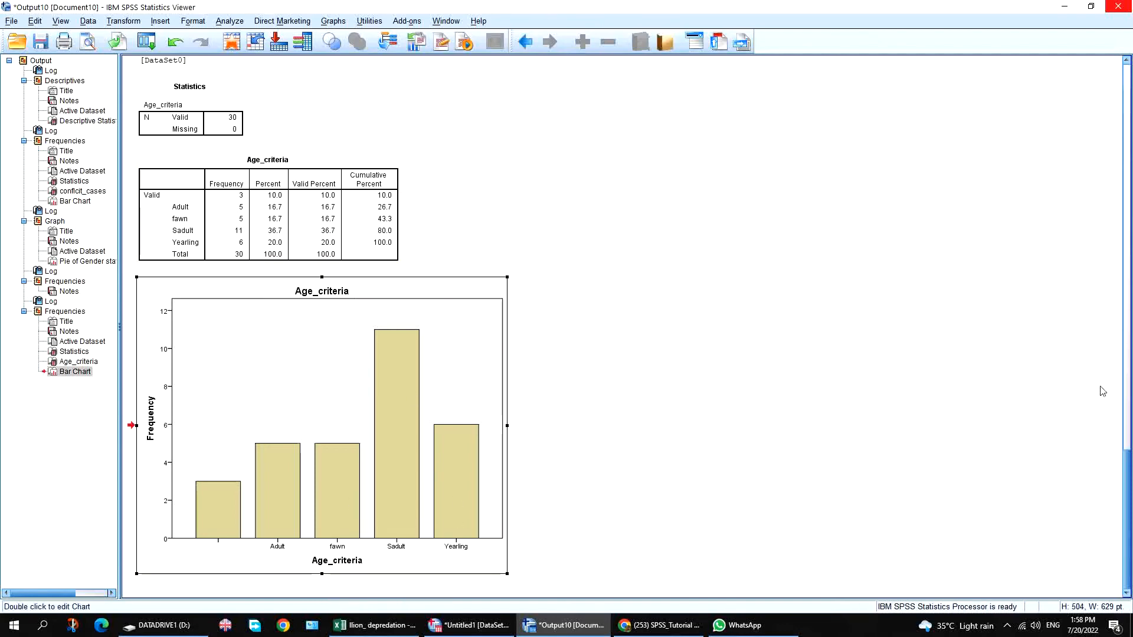
pyautogui.click(1127, 401)
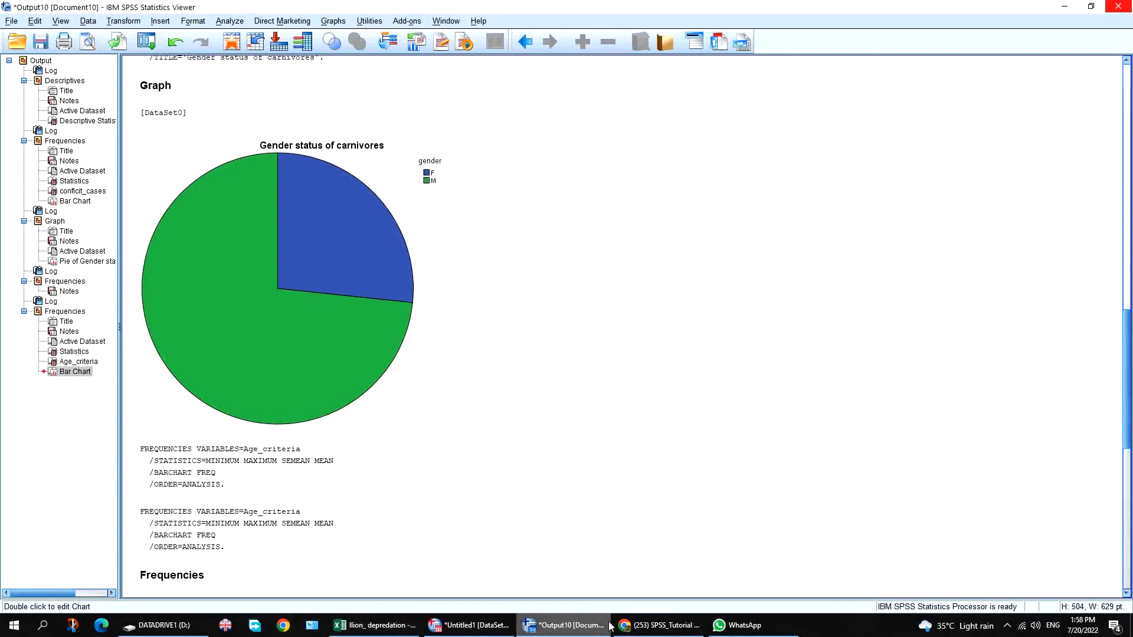
pyautogui.click(463, 625)
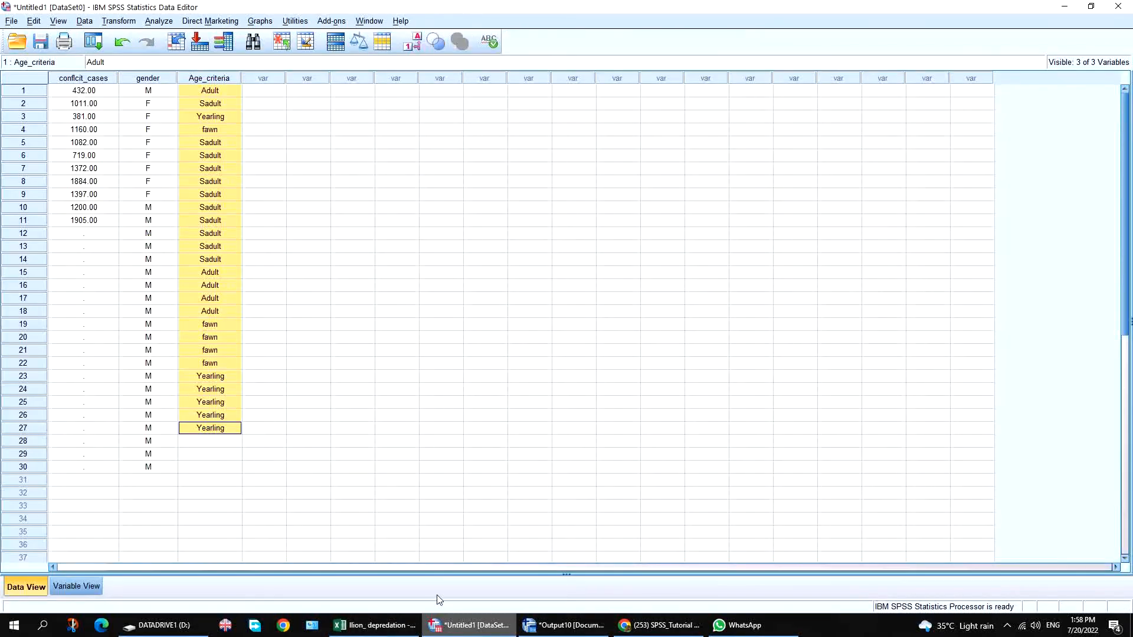
# Select all 27 Age_criteria values and open the legacy Bar chart dialog.
pyautogui.click(260, 21)
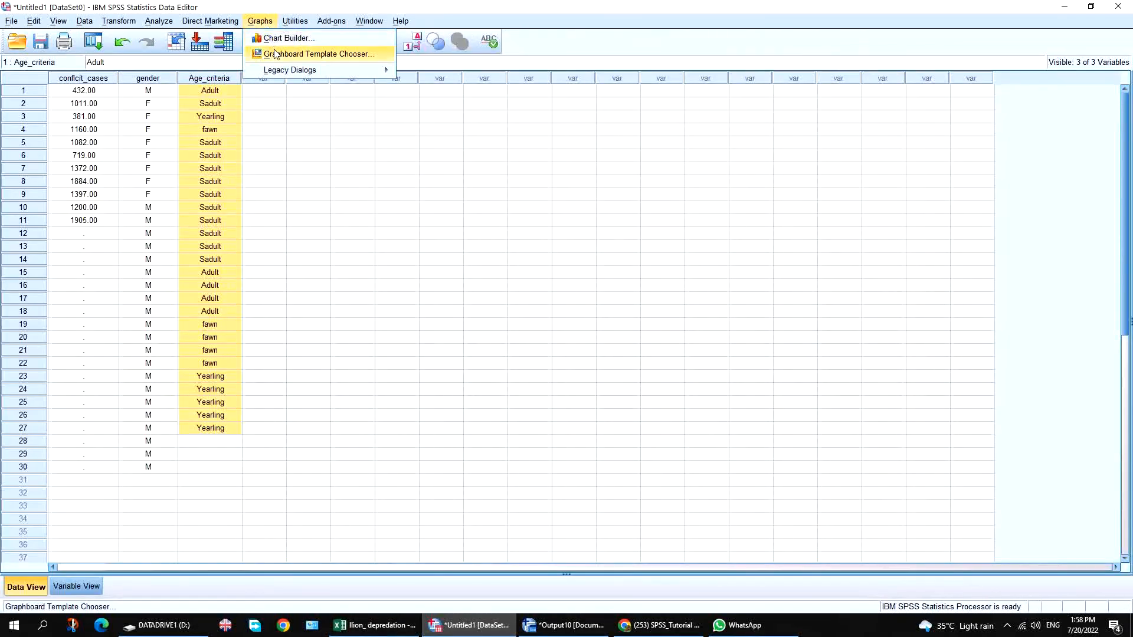
pyautogui.moveTo(280, 74)
pyautogui.click(302, 155)
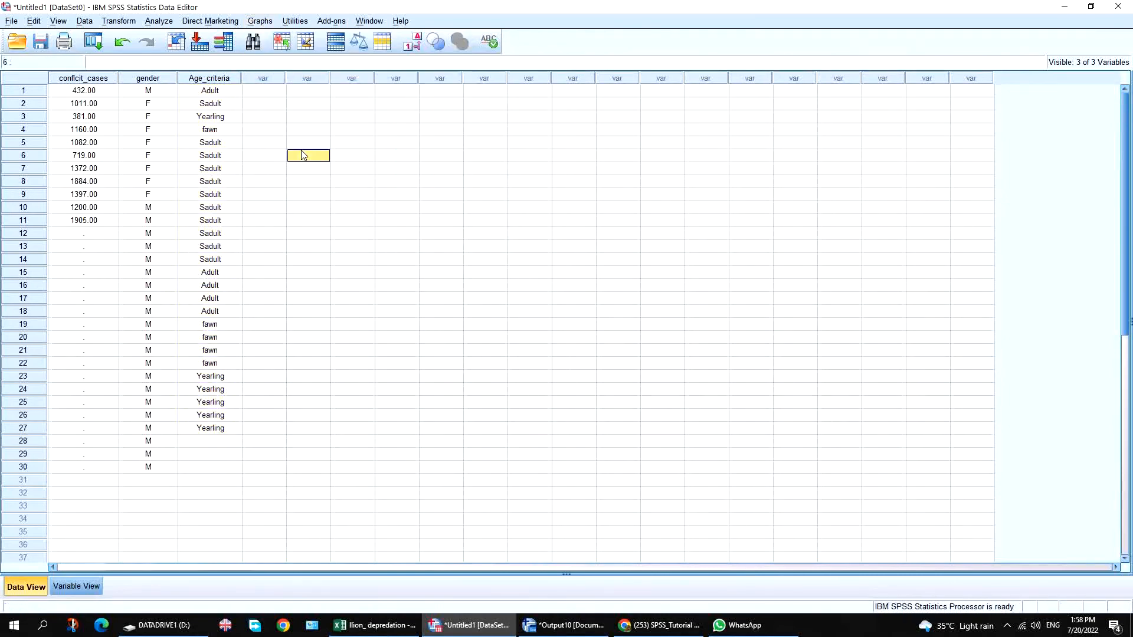
pyautogui.moveTo(216, 93); pyautogui.dragTo(212, 428)
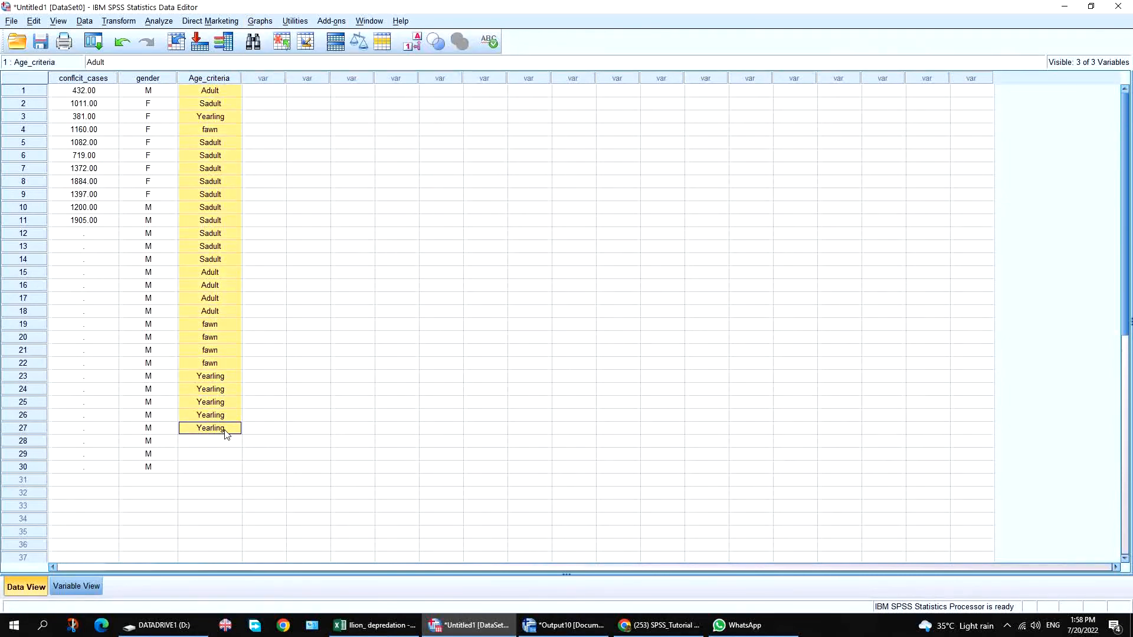
pyautogui.click(262, 21)
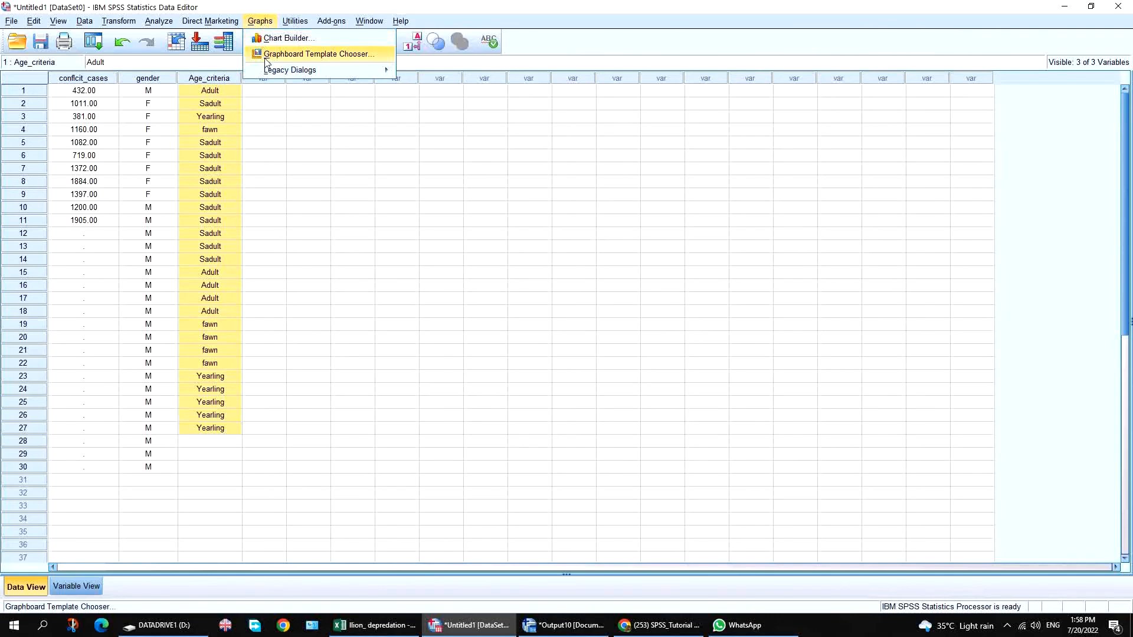
pyautogui.moveTo(319, 71)
pyautogui.click(438, 79)
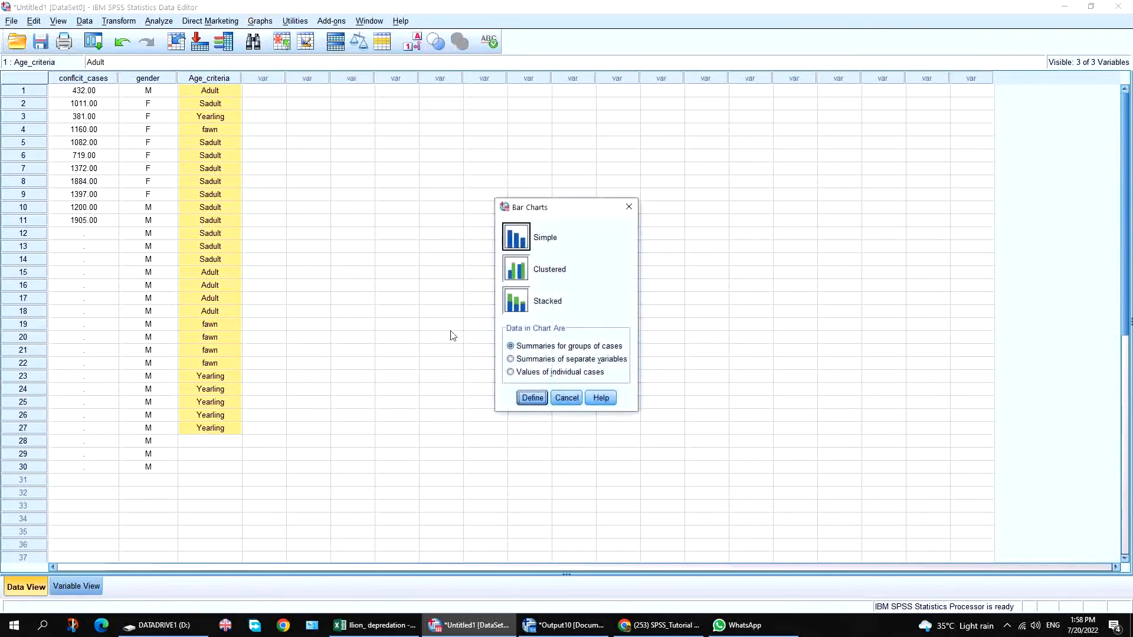
# Define a simple bar chart with Age_criteria on the category axis and create it.
pyautogui.click(532, 398)
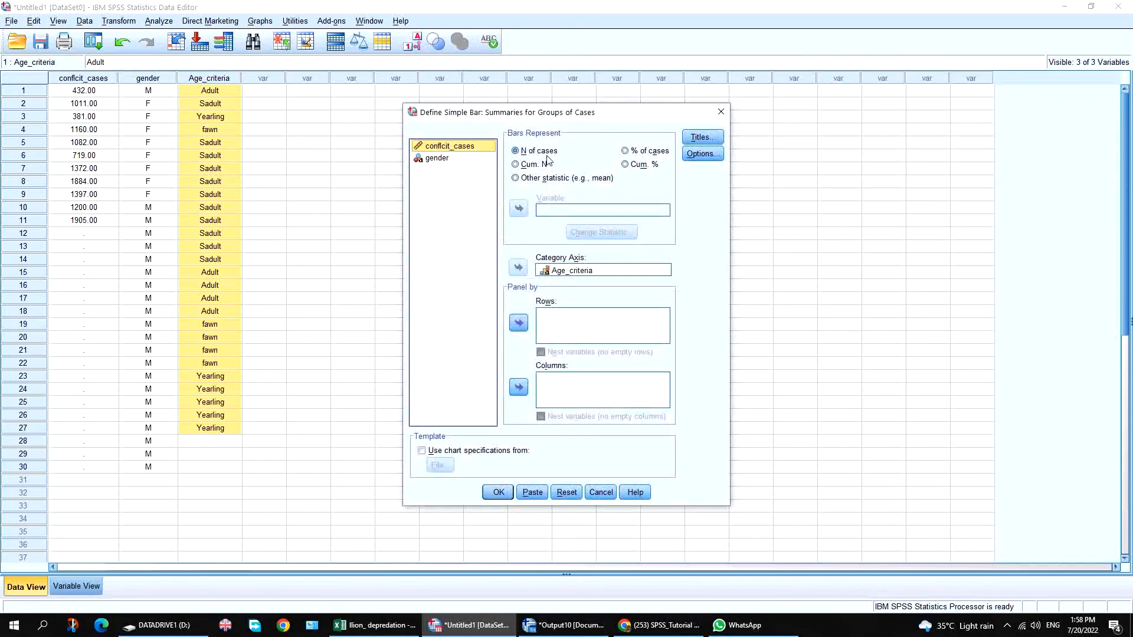
pyautogui.click(437, 159)
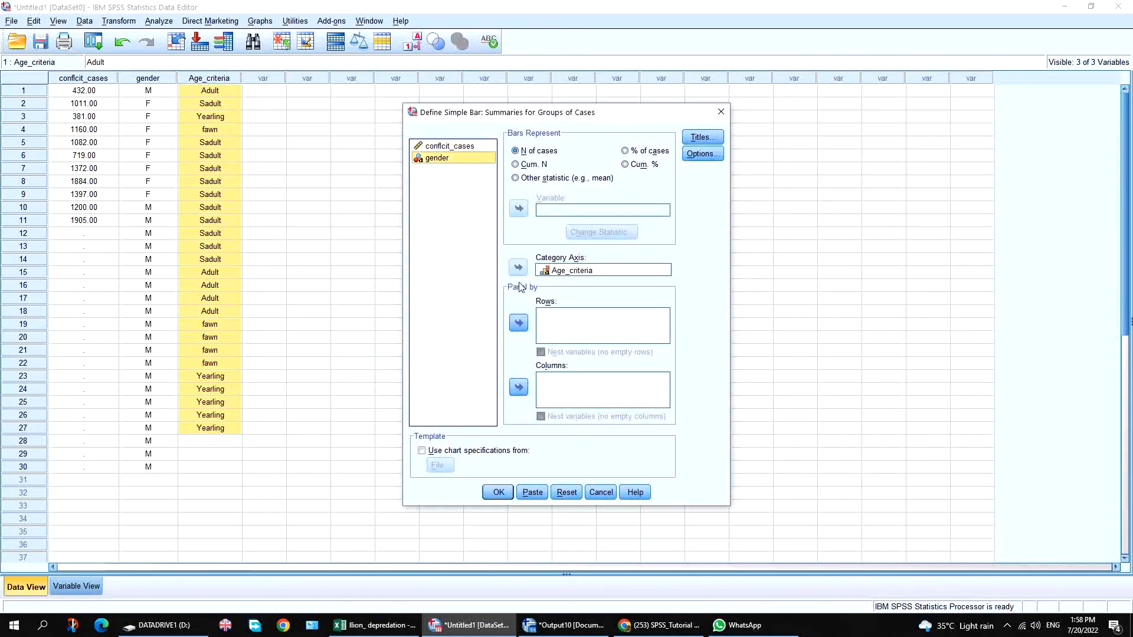
pyautogui.click(569, 270)
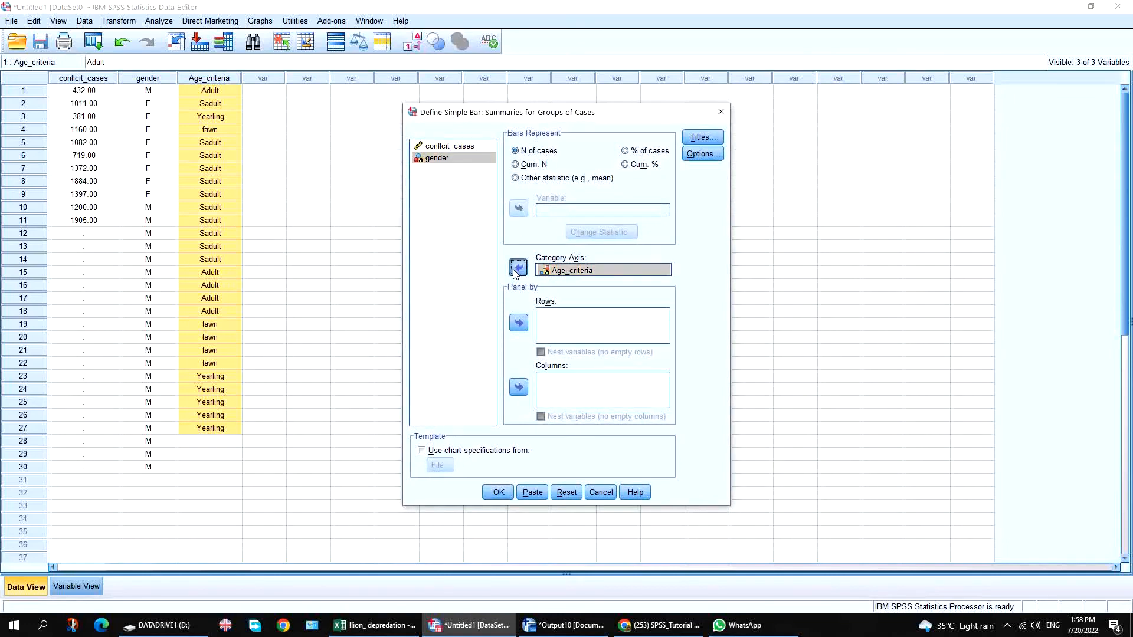
pyautogui.click(518, 269)
pyautogui.click(438, 170)
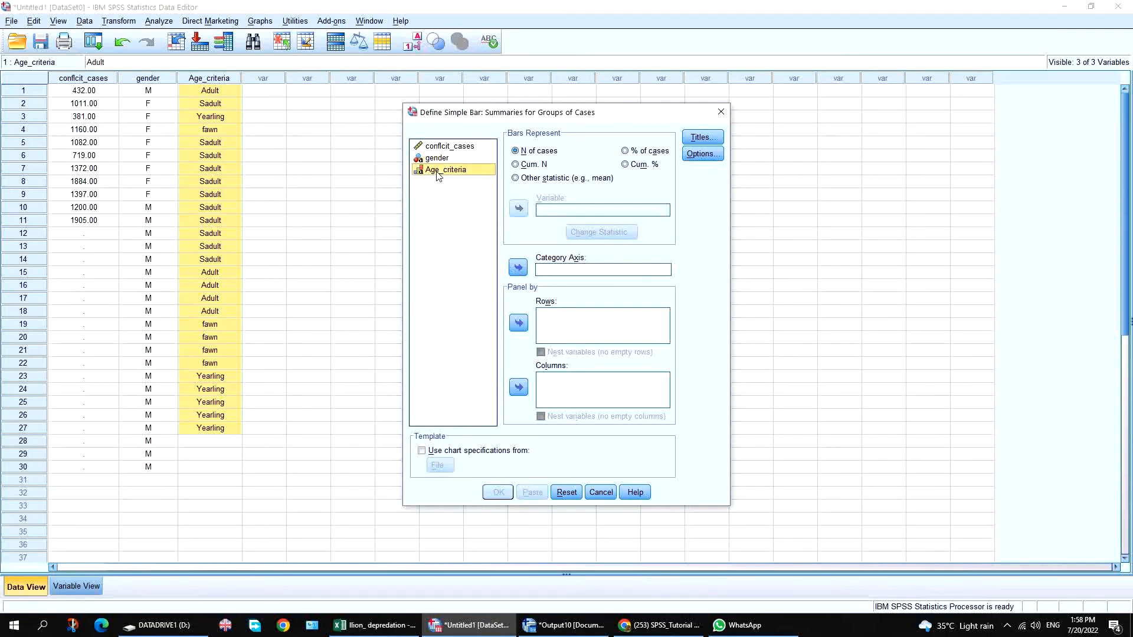
pyautogui.click(518, 269)
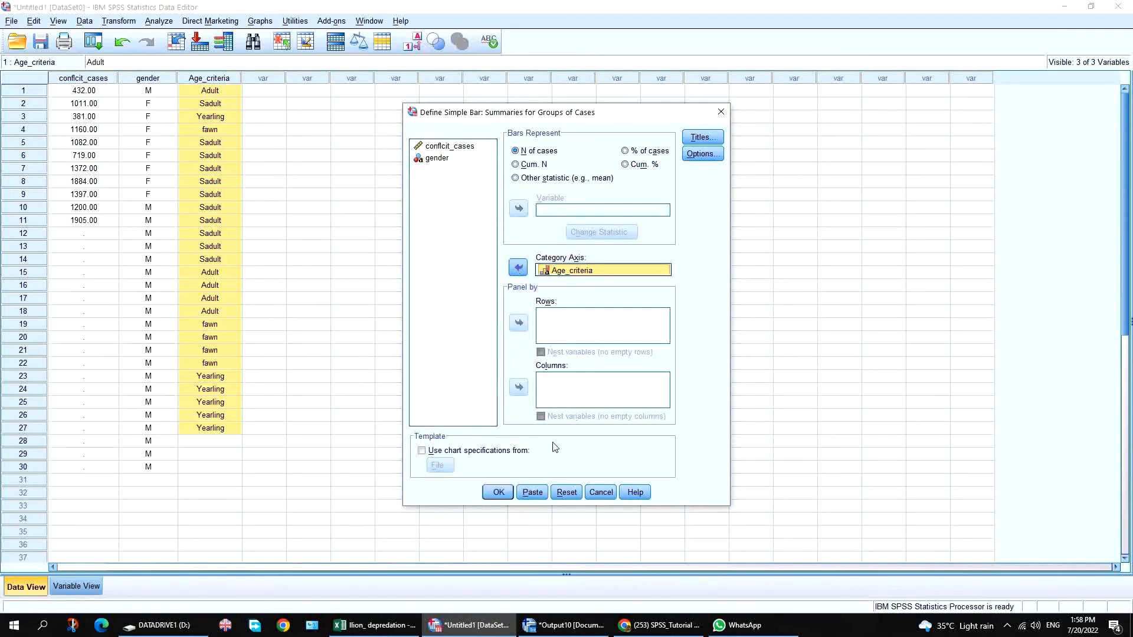
pyautogui.click(498, 492)
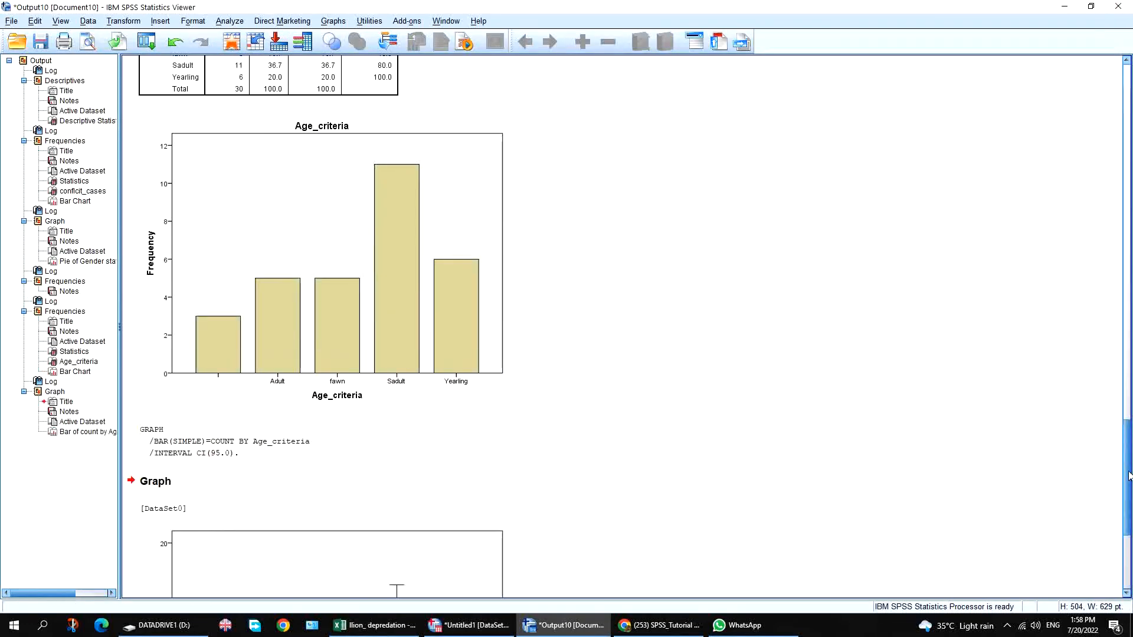
# Delete the new Age_criteria bar chart from the output and return to the data editor.
pyautogui.moveTo(1128, 475); pyautogui.dragTo(1128, 533)
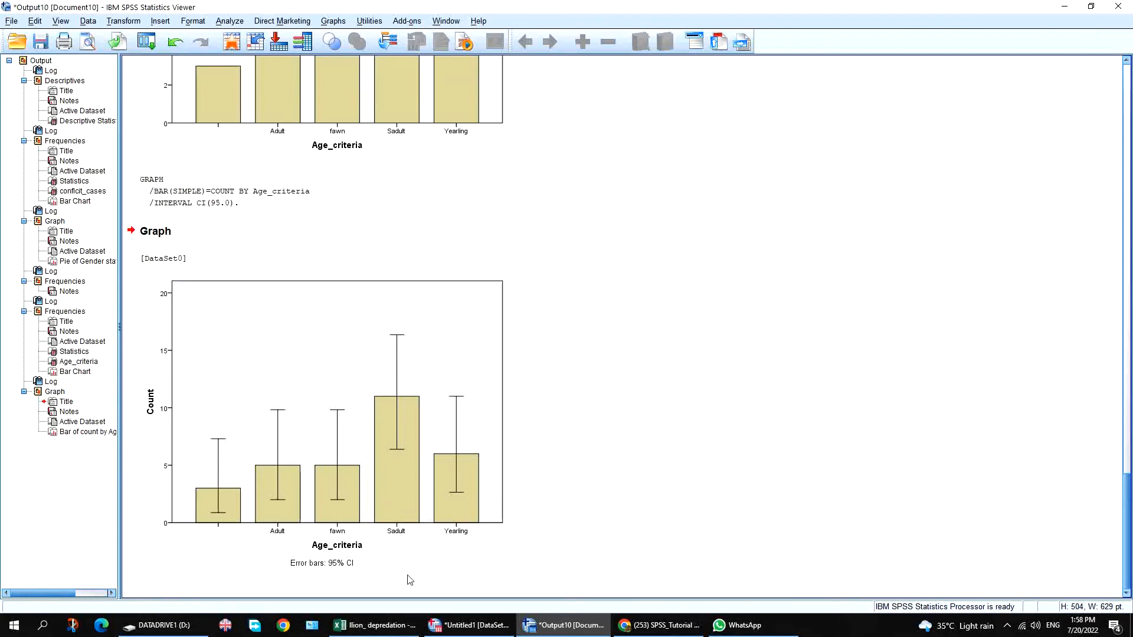
pyautogui.click(383, 558)
pyautogui.press('Delete')
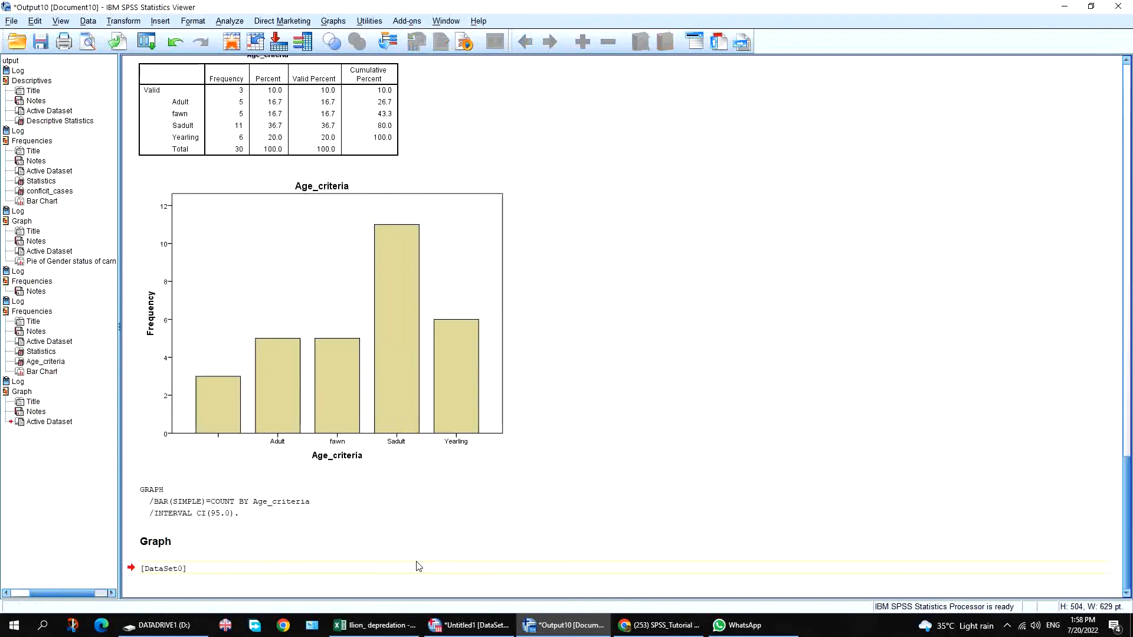
pyautogui.click(230, 568)
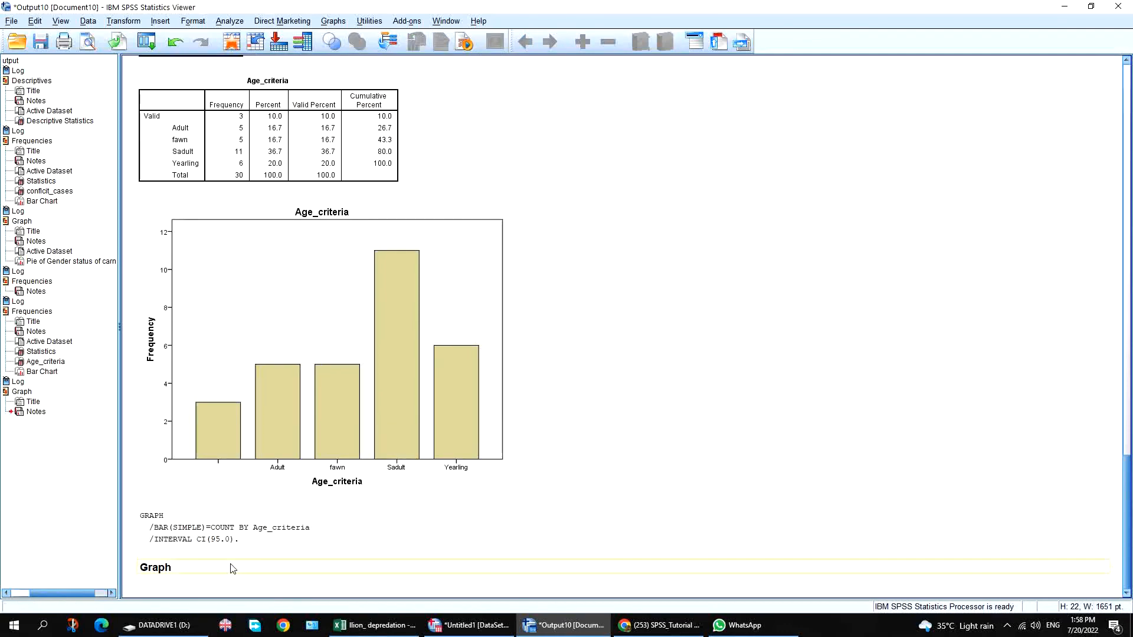
pyautogui.click(475, 627)
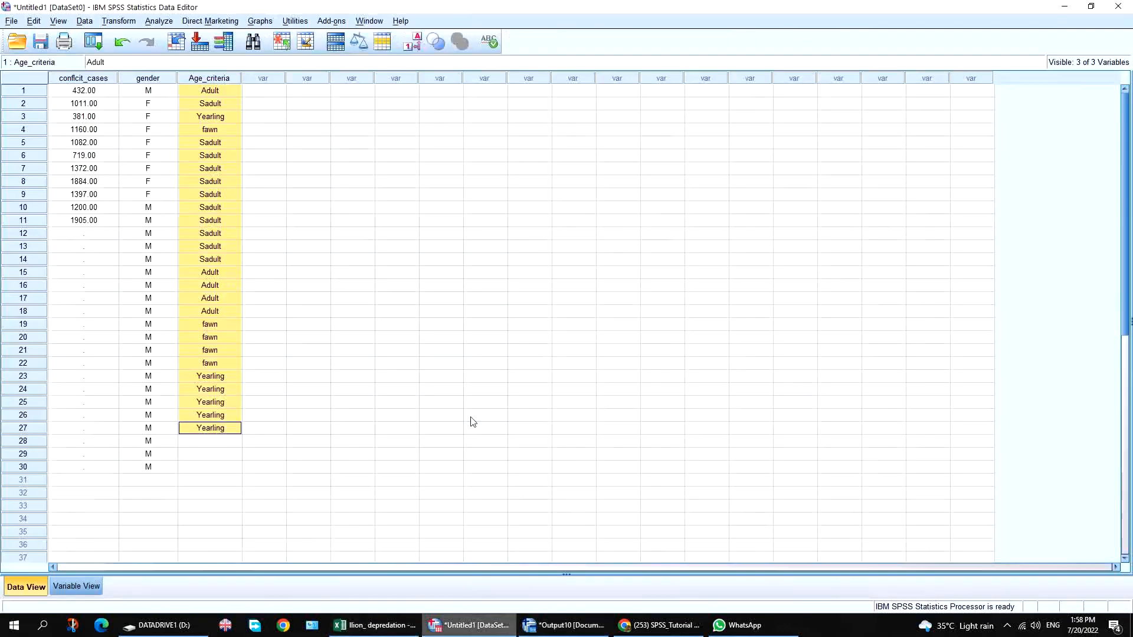
# Reselect the 27 Age_criteria values and open the legacy Bar chart dialog.
pyautogui.click(259, 21)
pyautogui.moveTo(274, 71)
pyautogui.click(263, 220)
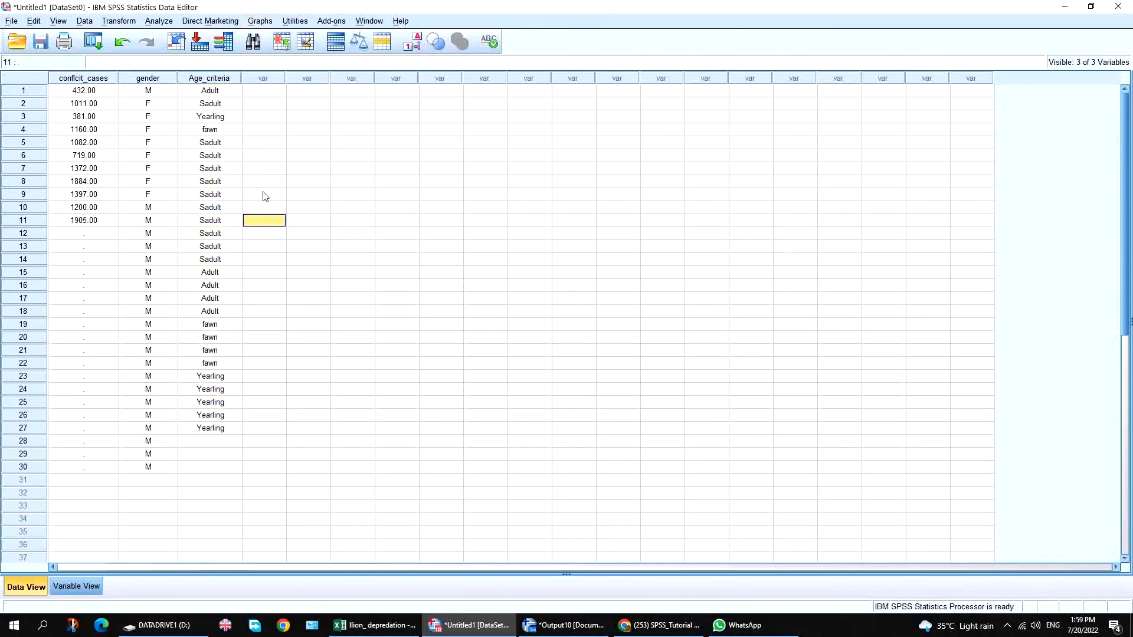
pyautogui.click(210, 90)
pyautogui.keyDown('shift'); pyautogui.click(227, 106); pyautogui.keyUp('shift')
pyautogui.moveTo(227, 106); pyautogui.dragTo(237, 427)
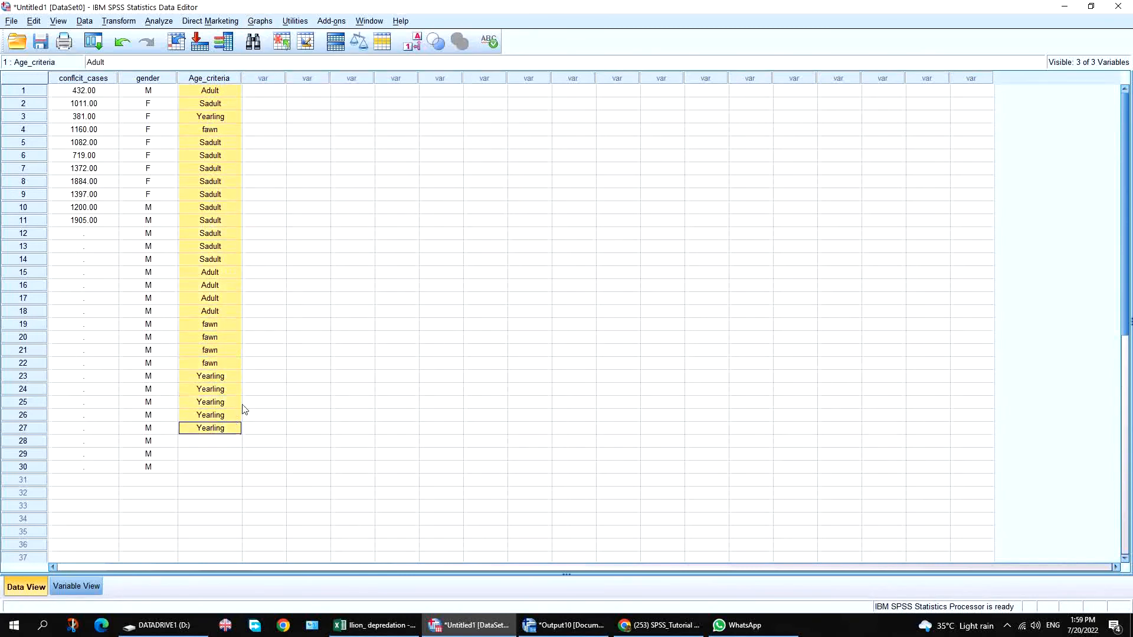
pyautogui.click(269, 22)
pyautogui.moveTo(276, 72)
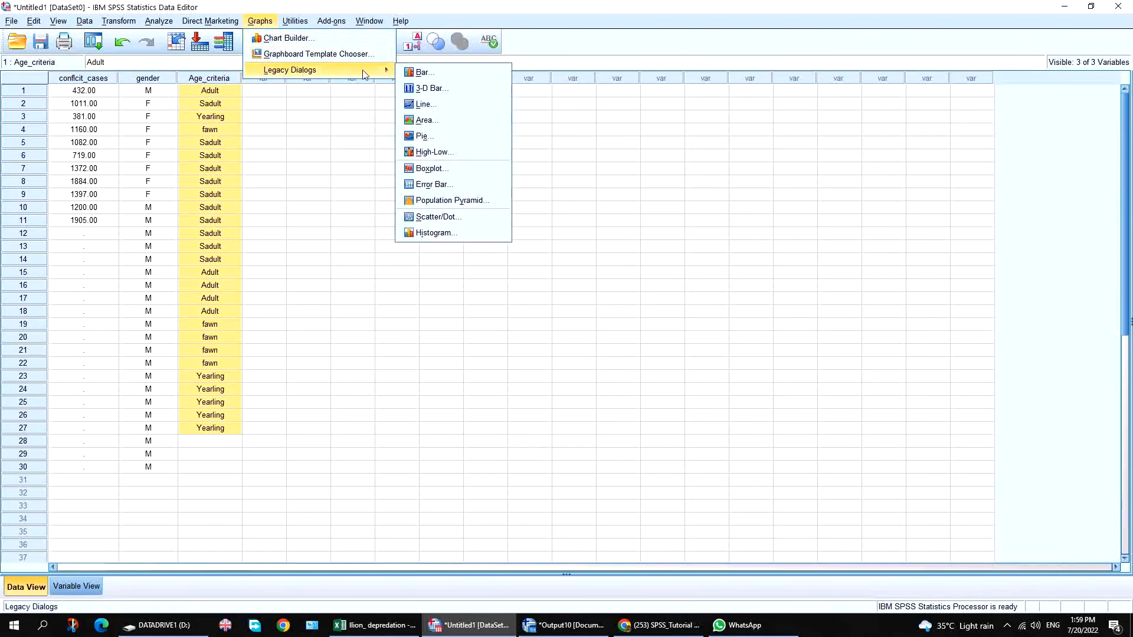
pyautogui.click(423, 72)
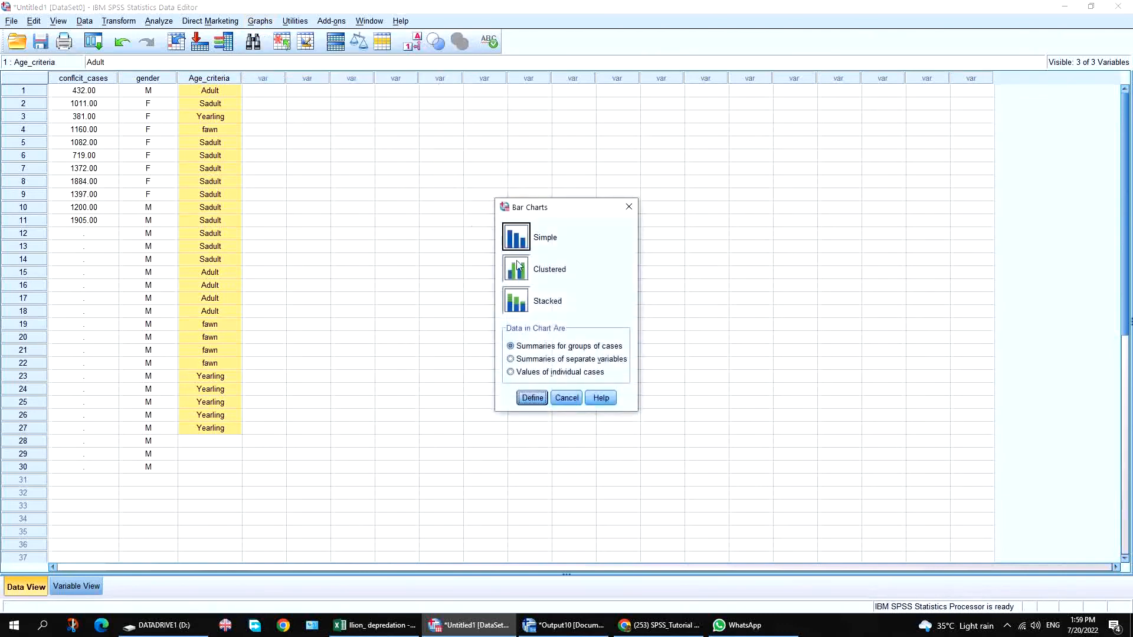
# Create a simple N-of-cases bar chart with 95% confidence-interval error bars.
pyautogui.click(541, 350)
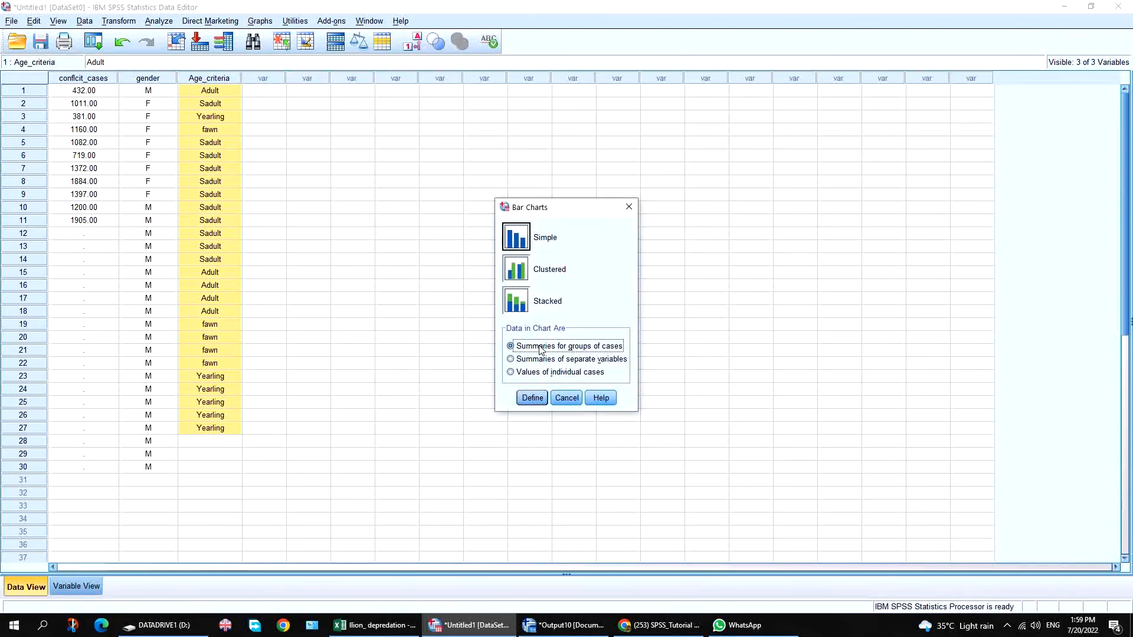
pyautogui.click(536, 401)
pyautogui.click(526, 151)
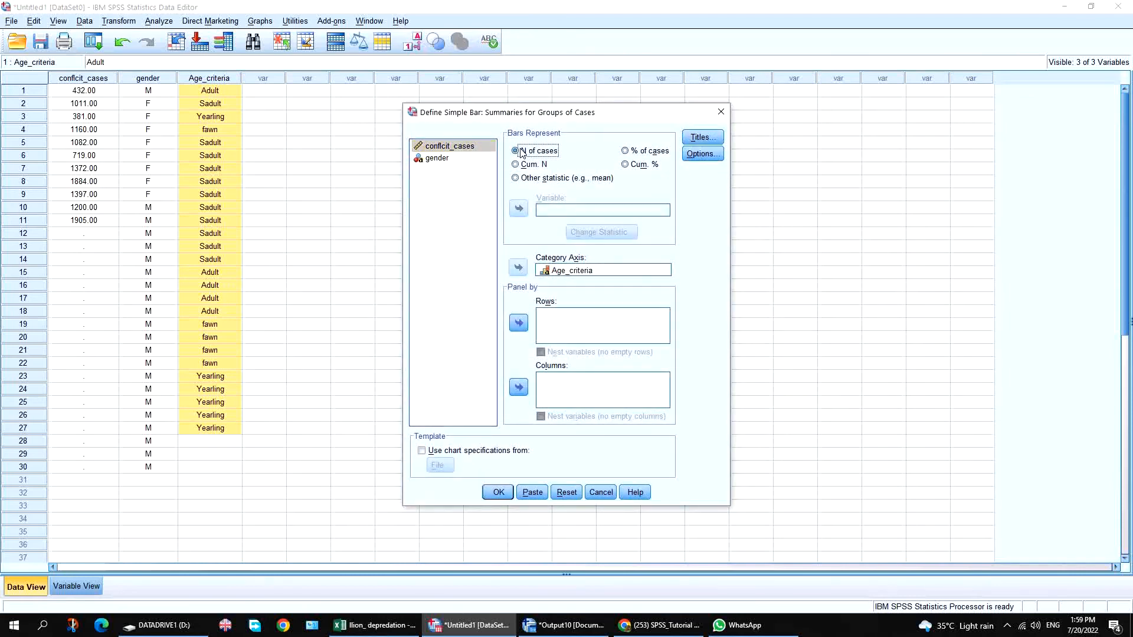
pyautogui.click(702, 154)
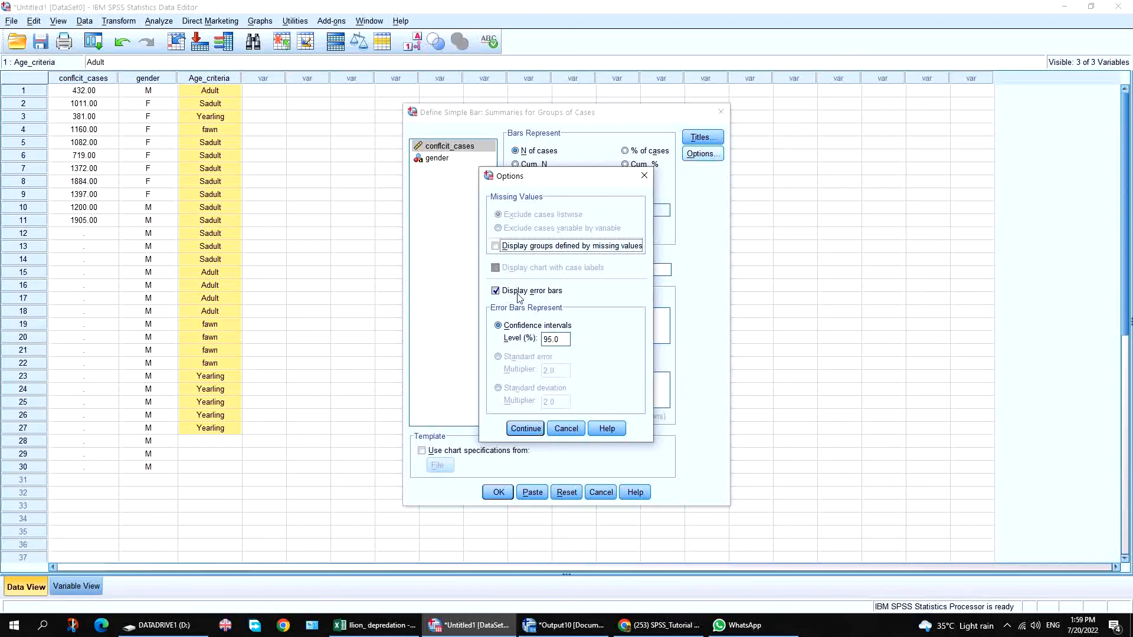
pyautogui.click(521, 328)
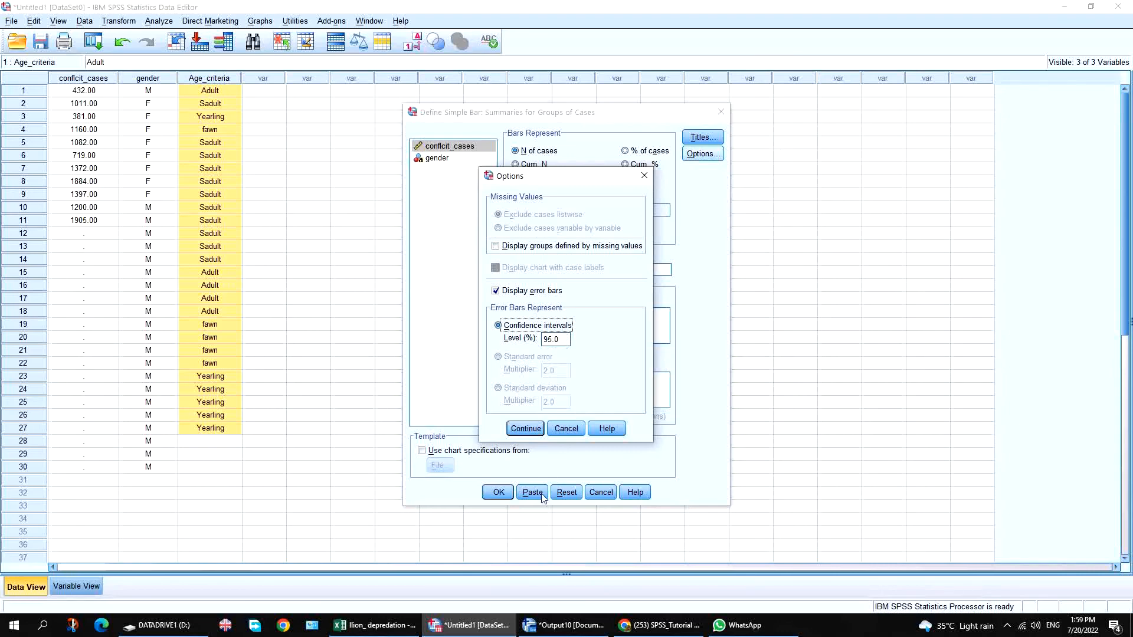
pyautogui.click(525, 429)
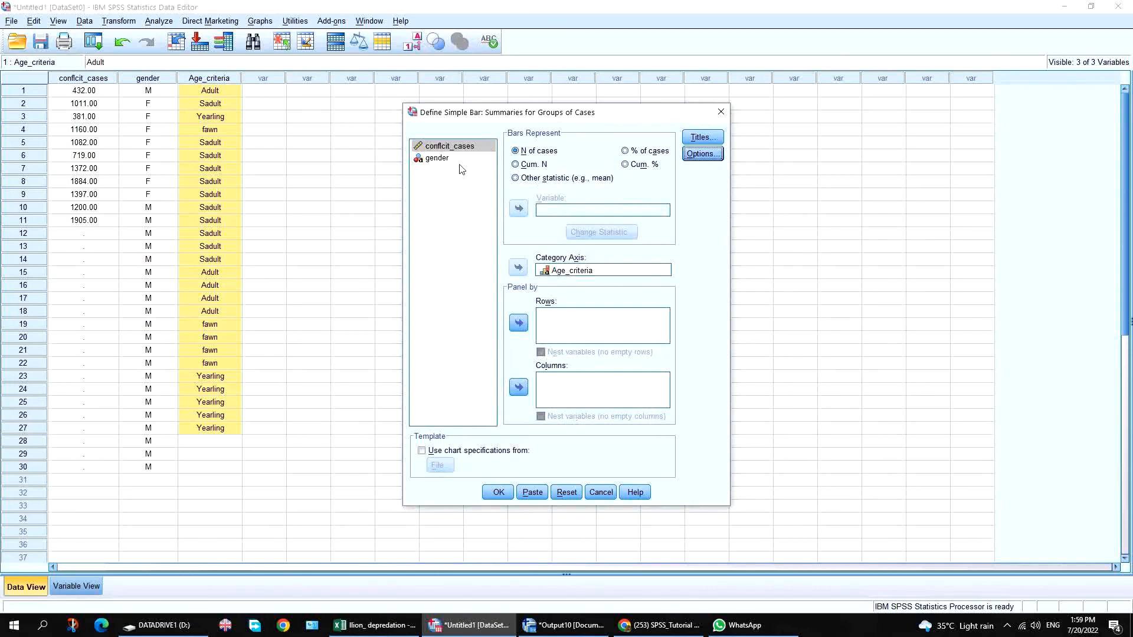
pyautogui.click(431, 148)
pyautogui.click(430, 160)
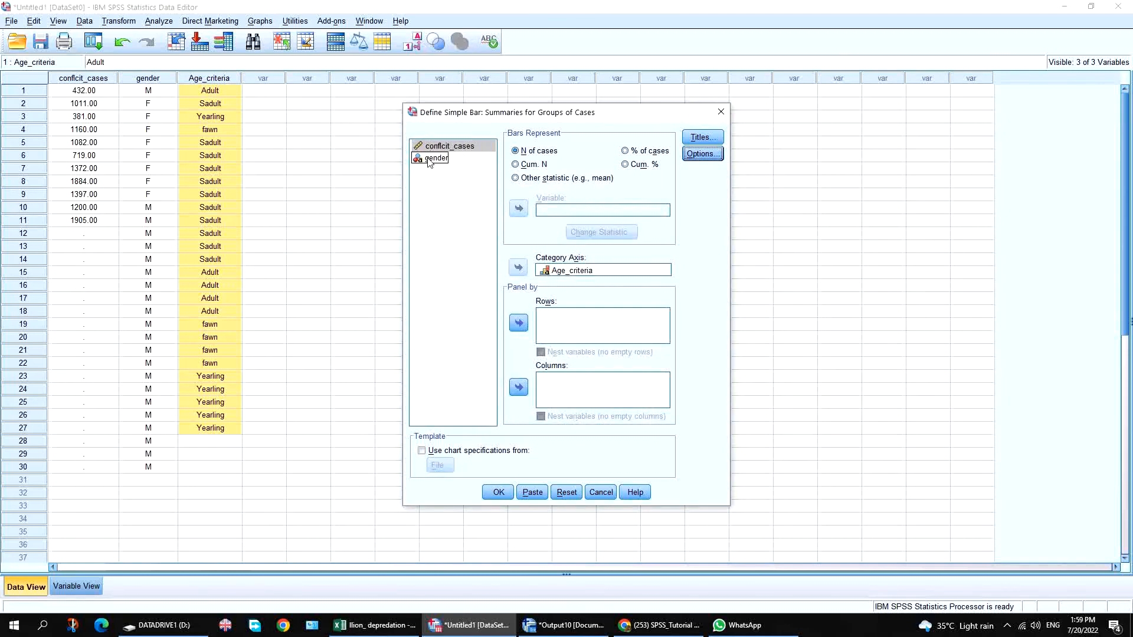
pyautogui.click(510, 494)
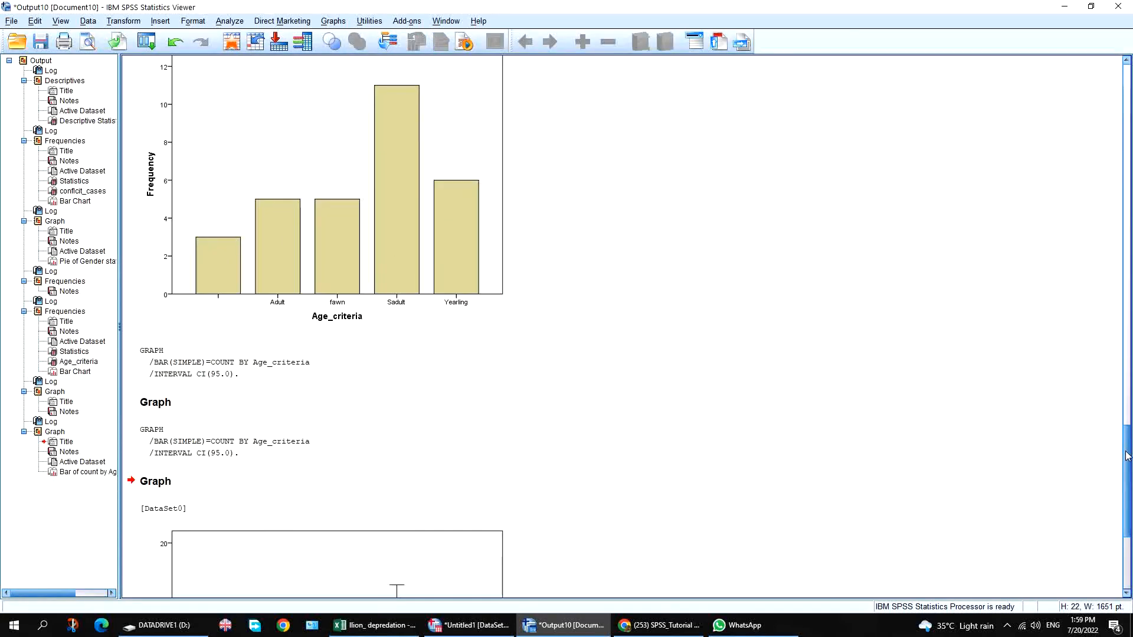
# Scroll through the output, reviewing the Age_criteria results, gender pie chart and conflcit_cases table.
pyautogui.moveTo(1128, 472); pyautogui.dragTo(1130, 519)
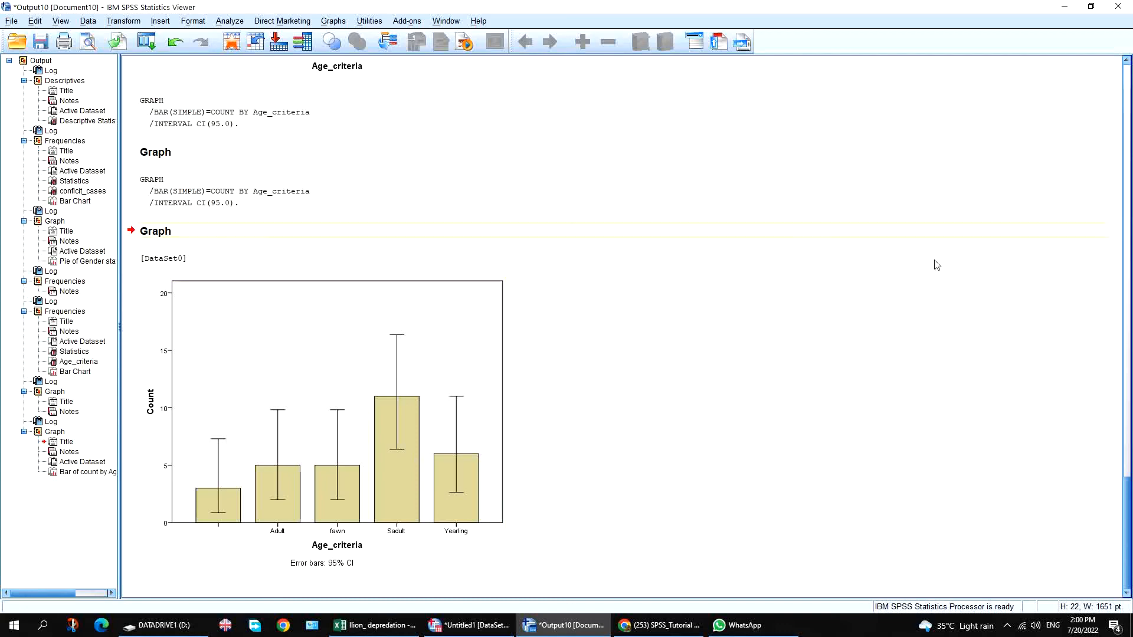
pyautogui.click(1124, 437)
pyautogui.click(1126, 307)
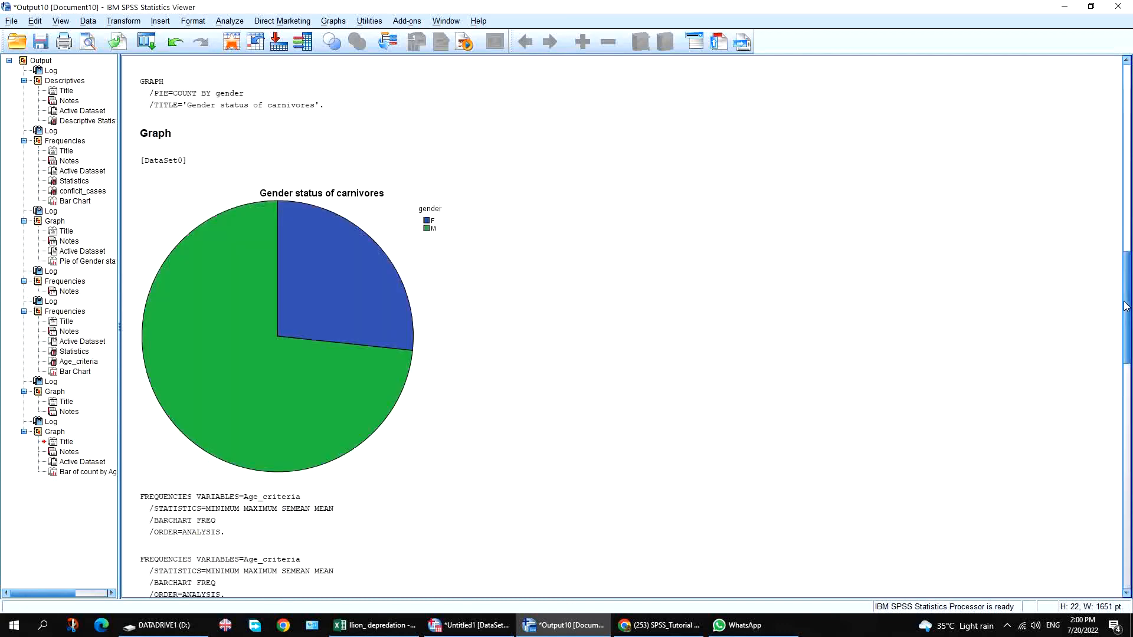
pyautogui.click(1127, 212)
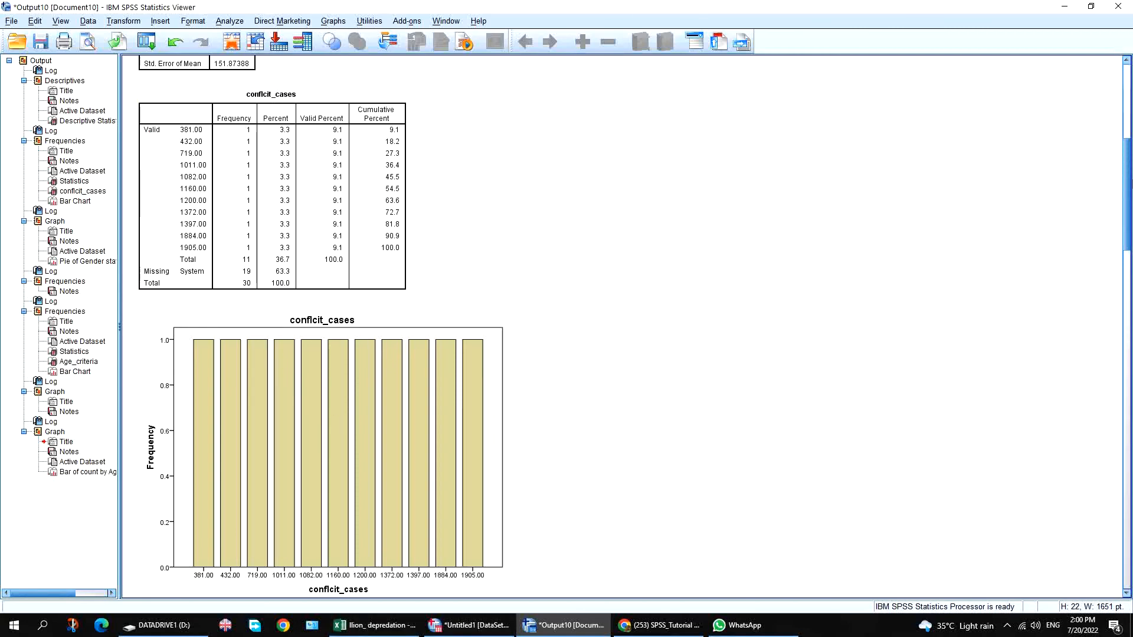
pyautogui.moveTo(1129, 156); pyautogui.dragTo(1087, 551)
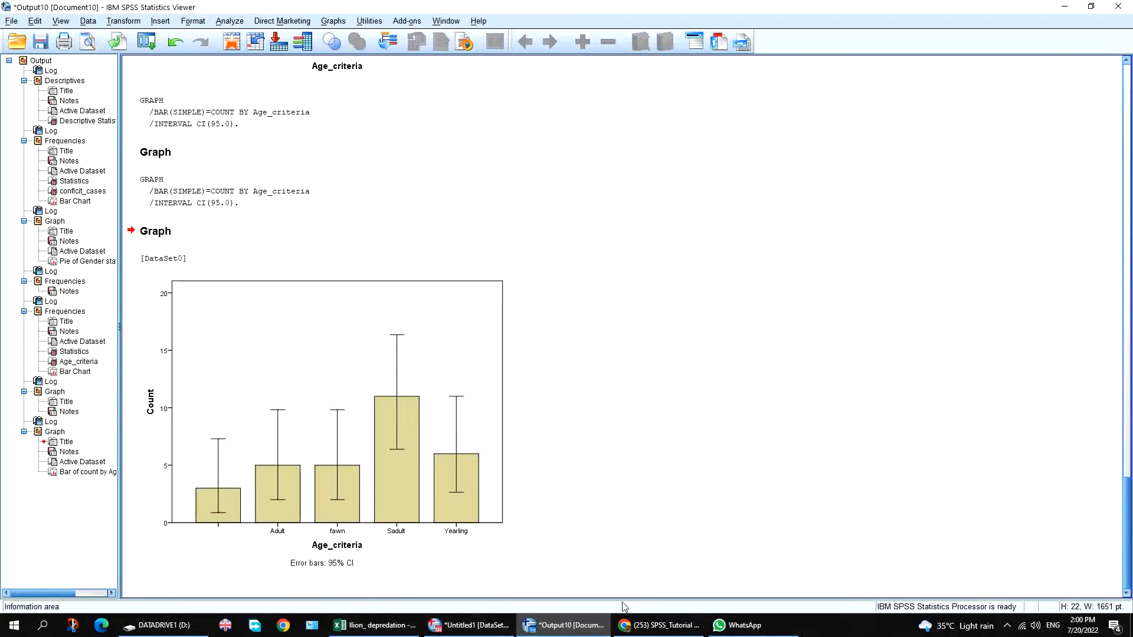
# Minimize the Viewer and Data Editor, then bring up the screen recorder's controls from the system tray.
pyautogui.click(499, 628)
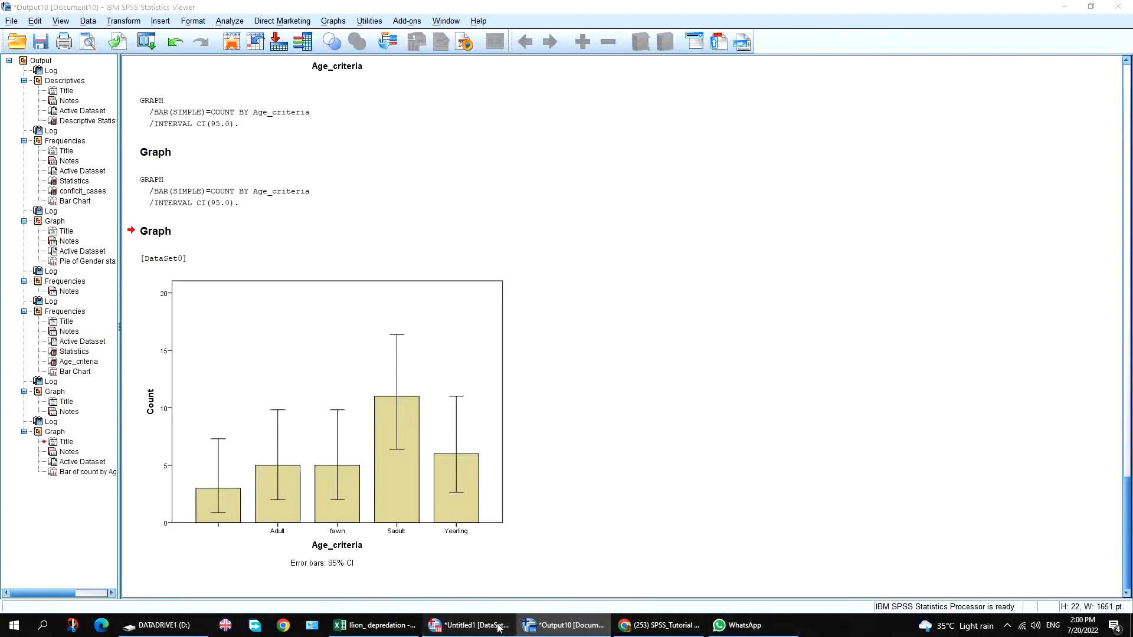
pyautogui.click(583, 626)
pyautogui.click(582, 627)
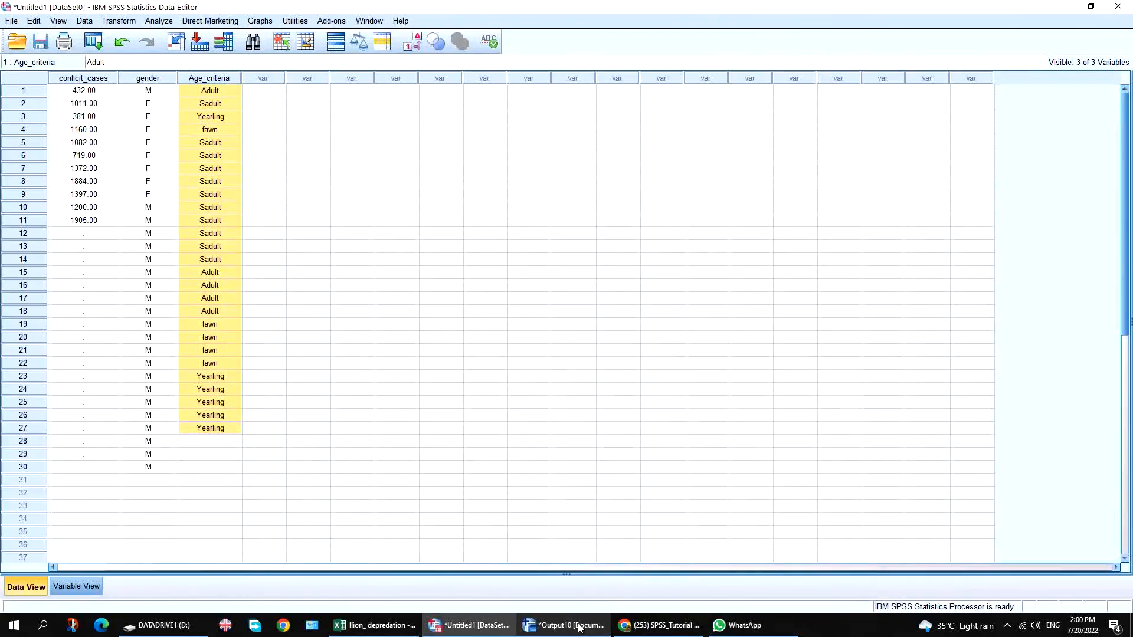
pyautogui.click(470, 628)
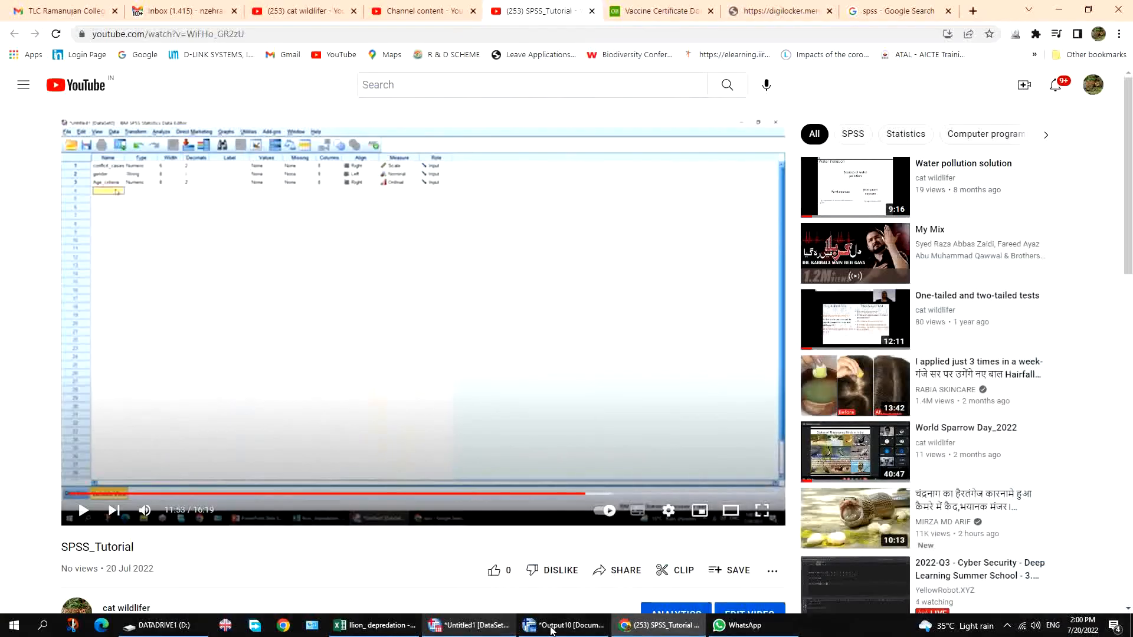
pyautogui.click(1007, 625)
pyautogui.click(995, 580)
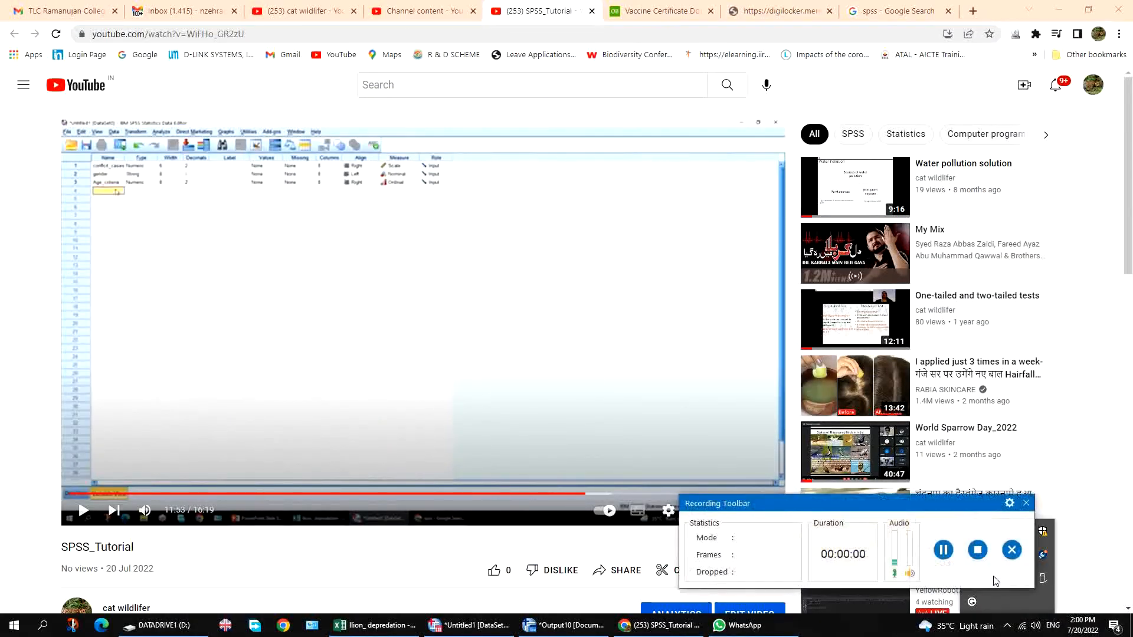